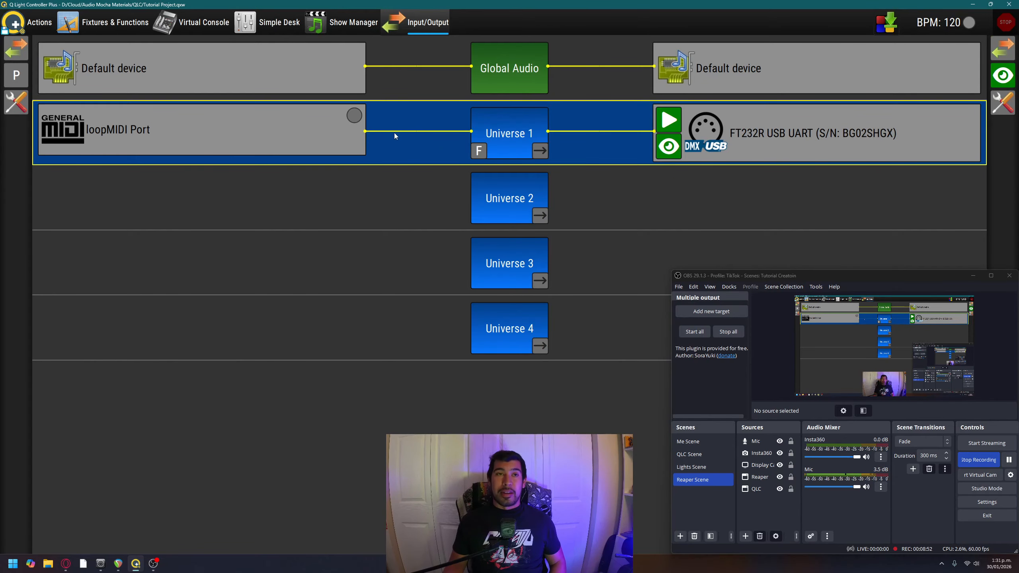
Check Universe 1's available input sources, and restart Q Light Controller Plus with the recent project Tutorial-Project.qxw loaded
{"action": "left_click", "coordinate": [23, 58]}
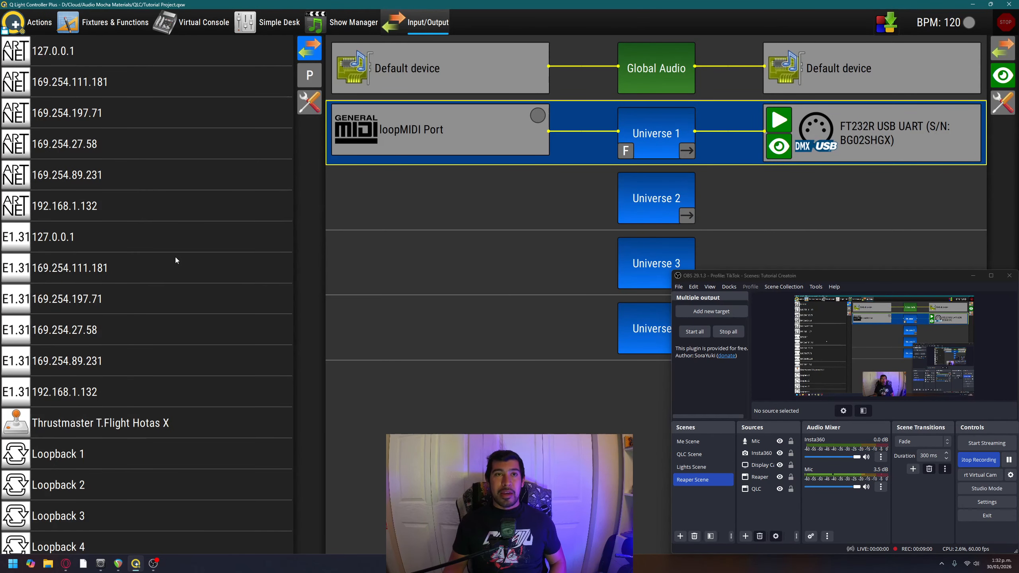
{"action": "scroll", "coordinate": [172, 260], "scroll_direction": "down", "scroll_amount": 5}
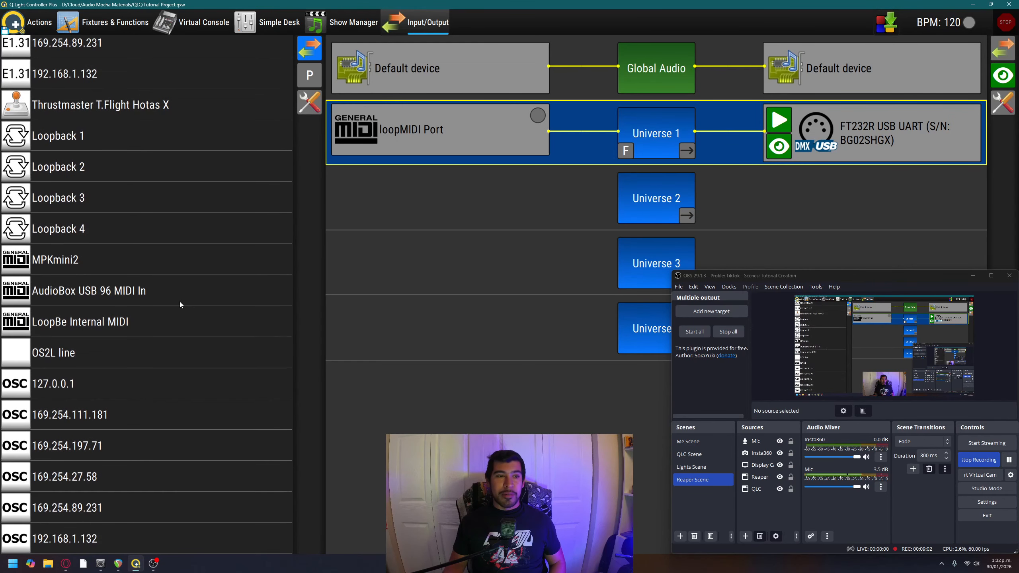
{"action": "scroll", "coordinate": [127, 370], "scroll_direction": "up", "scroll_amount": 3}
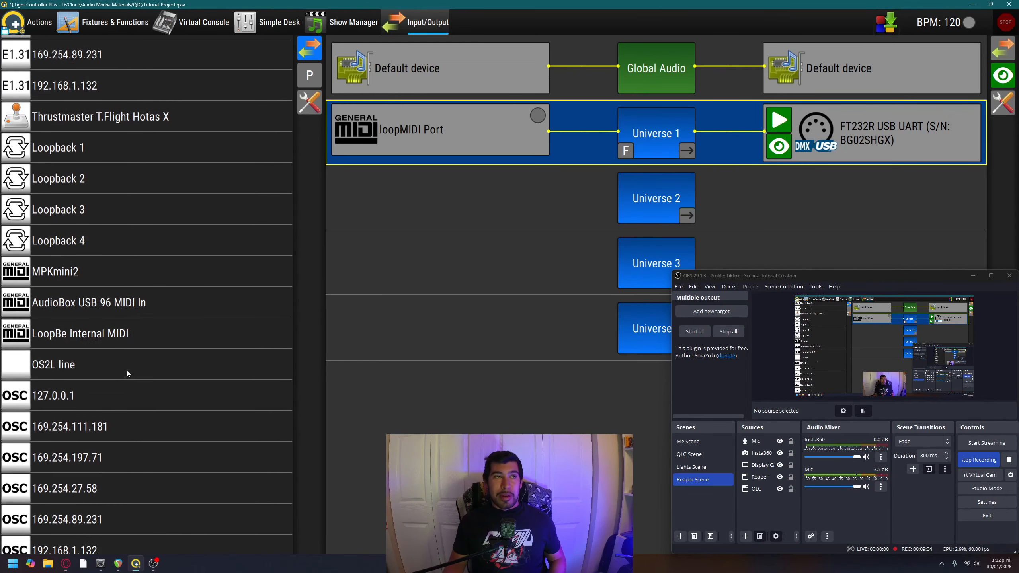
{"action": "scroll", "coordinate": [96, 323], "scroll_direction": "up", "scroll_amount": 3}
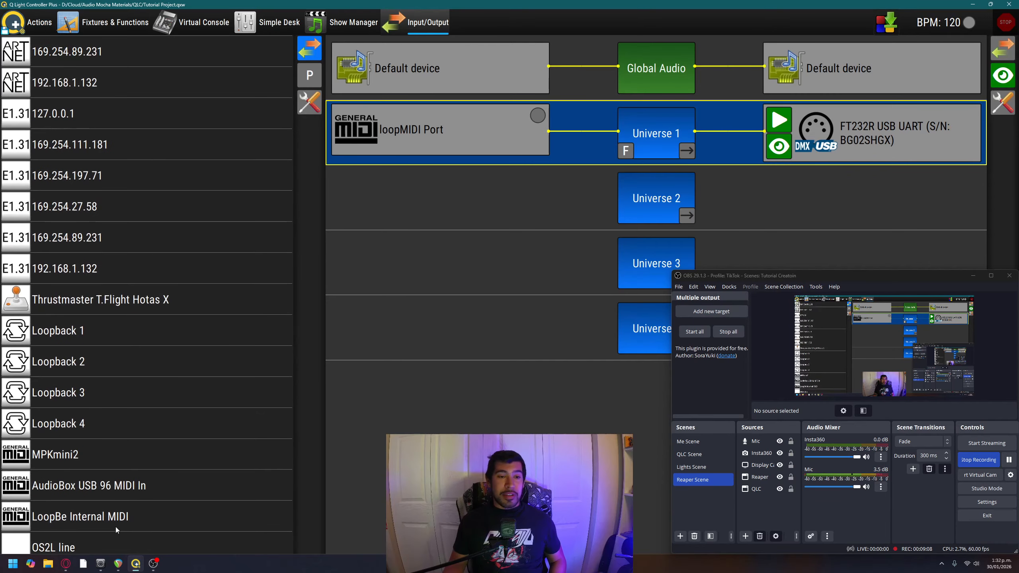
{"action": "left_click", "coordinate": [100, 564]}
{"action": "key", "text": "super"}
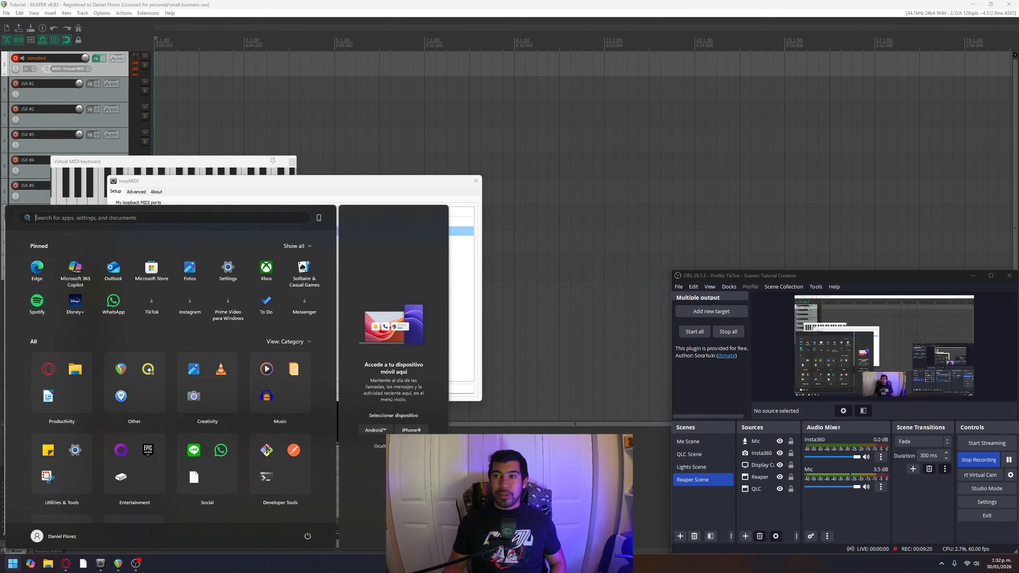
{"action": "type", "text": "qlc"}
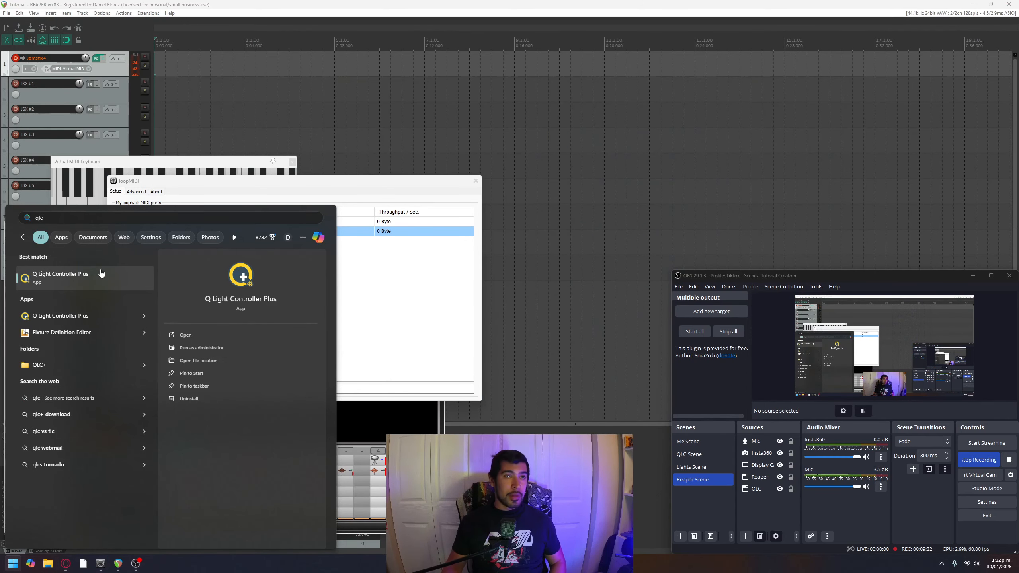
{"action": "key", "text": "Return"}
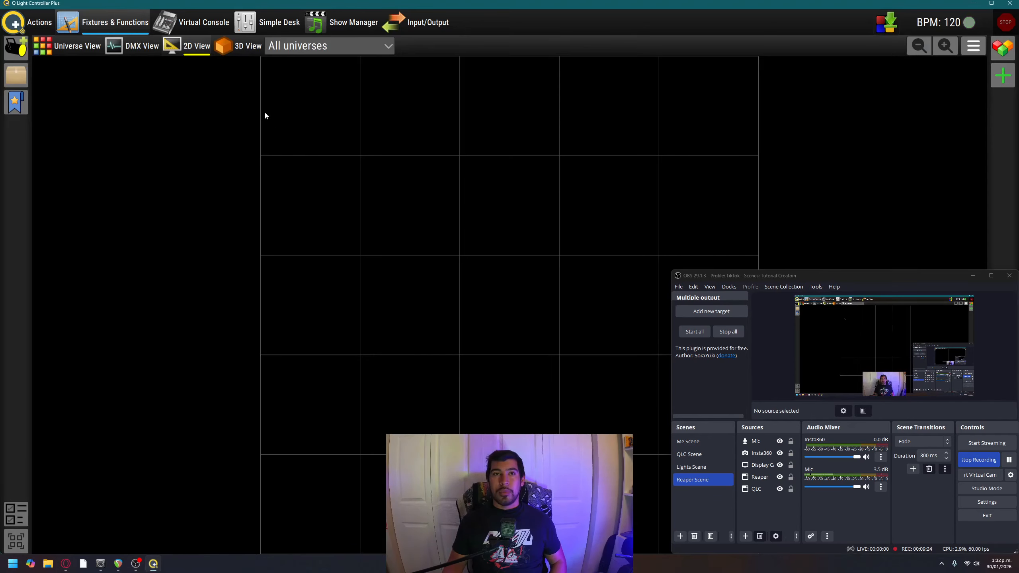
{"action": "left_click", "coordinate": [27, 28]}
{"action": "mouse_move", "coordinate": [65, 78]}
{"action": "left_click", "coordinate": [204, 80]}
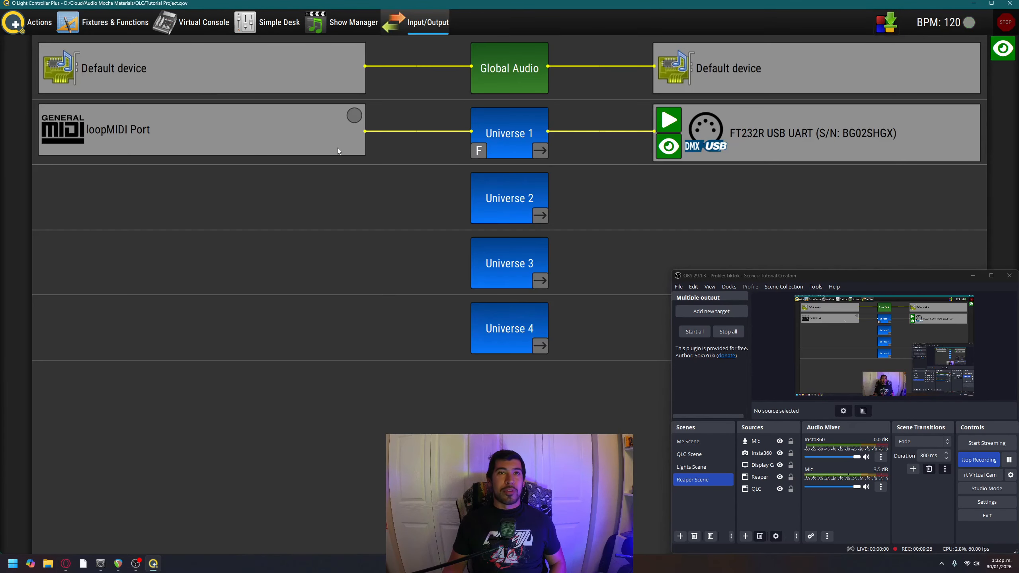
Assign the Tutorial MIDI port as the input of Universe 1
{"action": "left_click", "coordinate": [442, 140]}
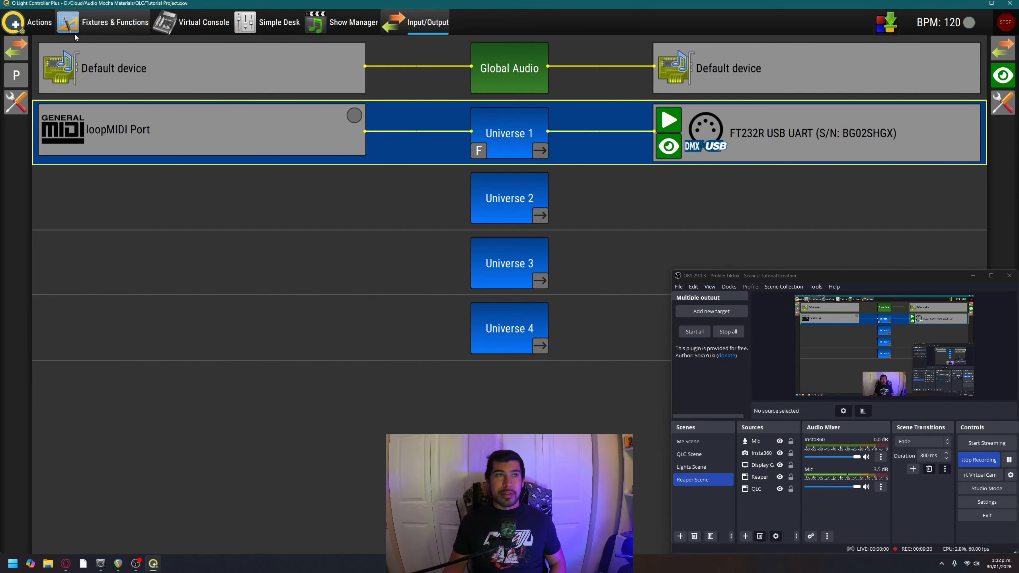
{"action": "left_click", "coordinate": [18, 56]}
{"action": "scroll", "coordinate": [130, 272], "scroll_direction": "down", "scroll_amount": 5}
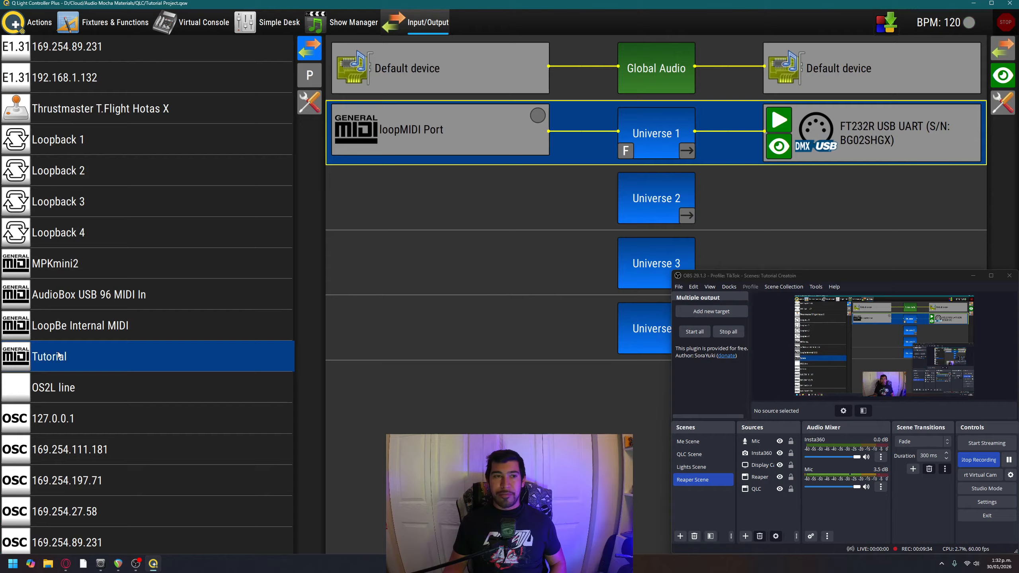
{"action": "scroll", "coordinate": [212, 341], "scroll_direction": "down", "scroll_amount": 1}
{"action": "left_click_drag", "start_coordinate": [76, 314], "coordinate": [447, 124]}
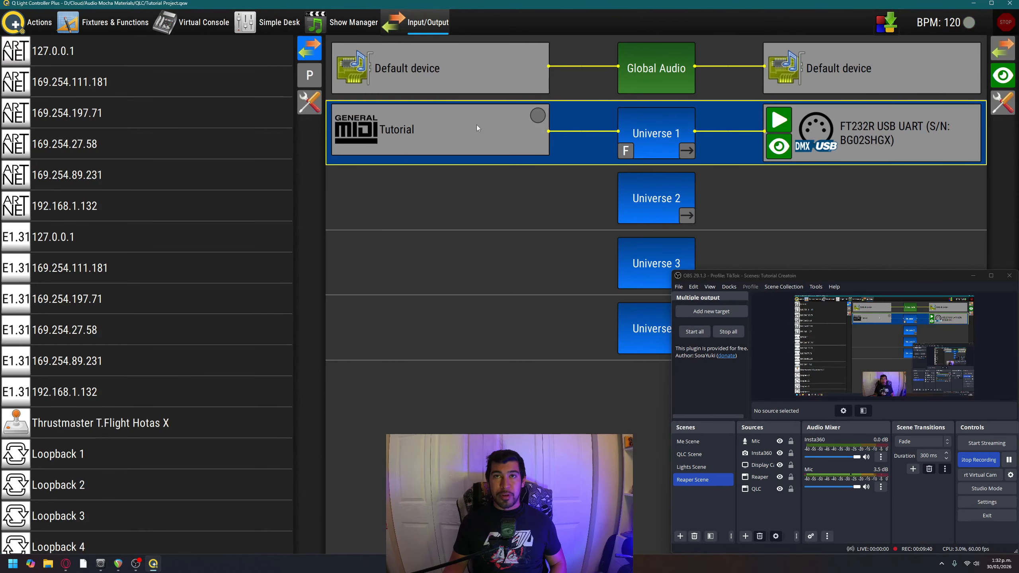
Switch to REAPER and configure the Tutorial MIDI output device with output enabled and clock sent to it
{"action": "left_click", "coordinate": [124, 568]}
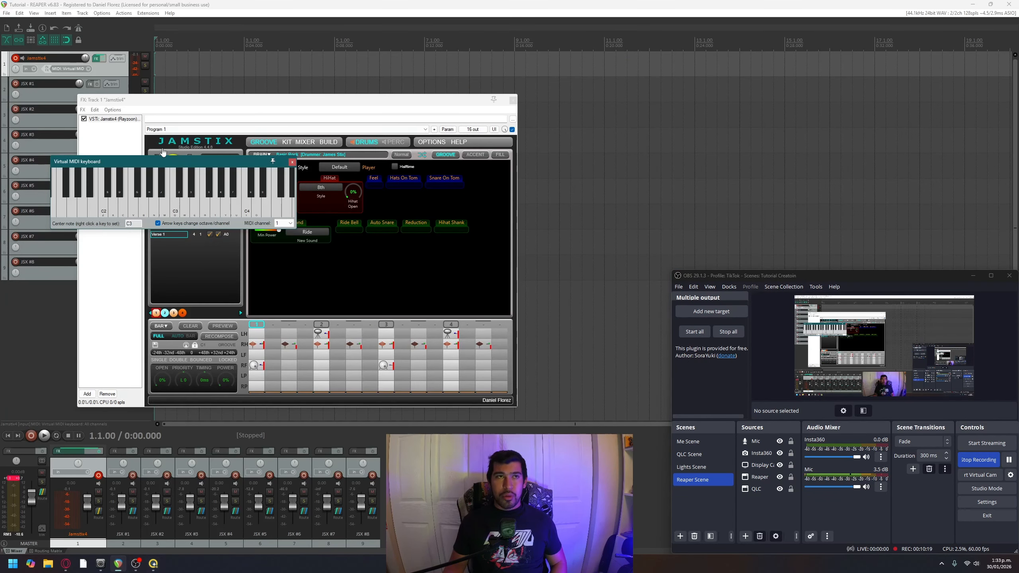
{"action": "left_click", "coordinate": [101, 13]}
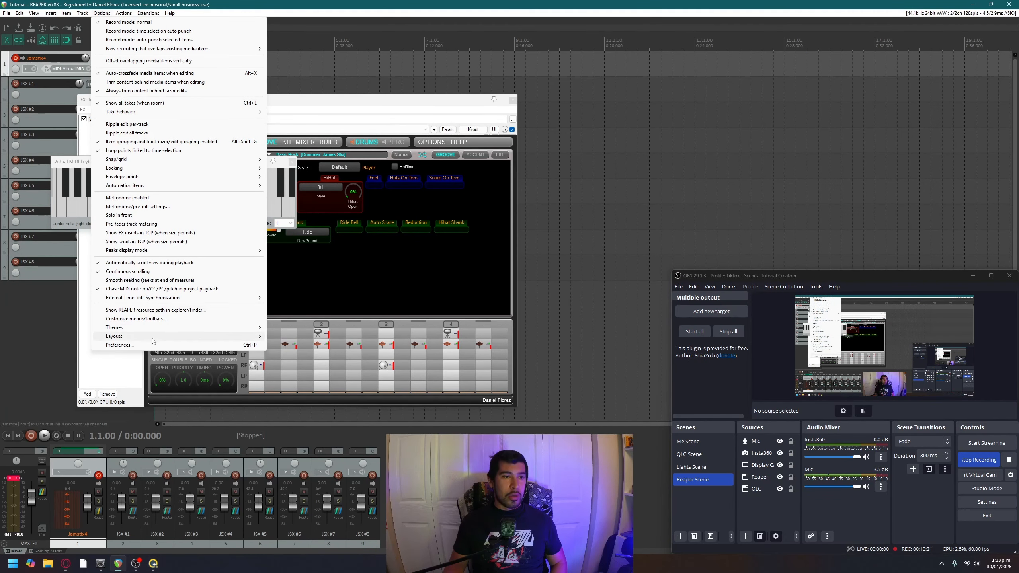
{"action": "left_click", "coordinate": [120, 344]}
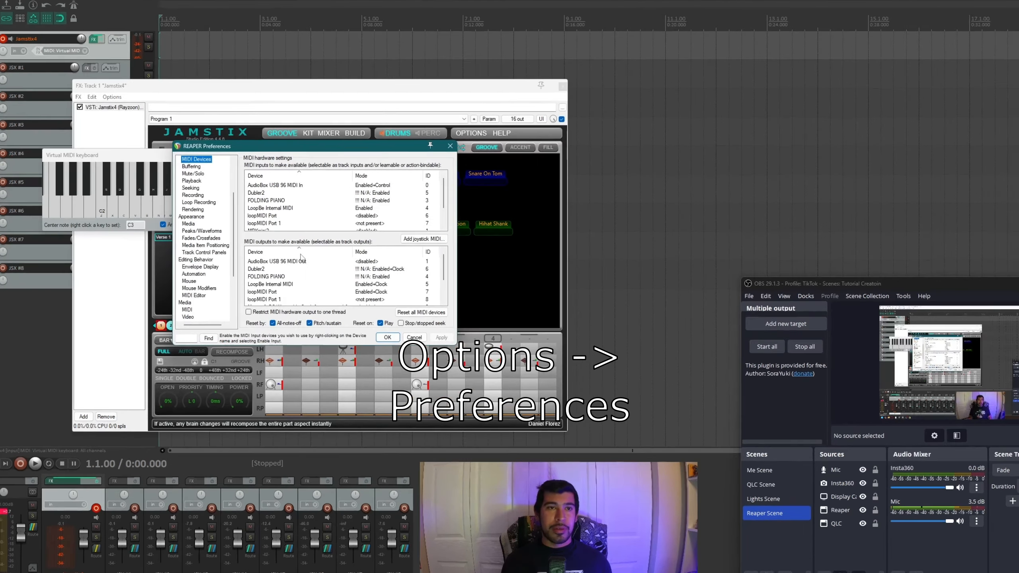
{"action": "scroll", "coordinate": [302, 256], "scroll_direction": "down", "scroll_amount": 2}
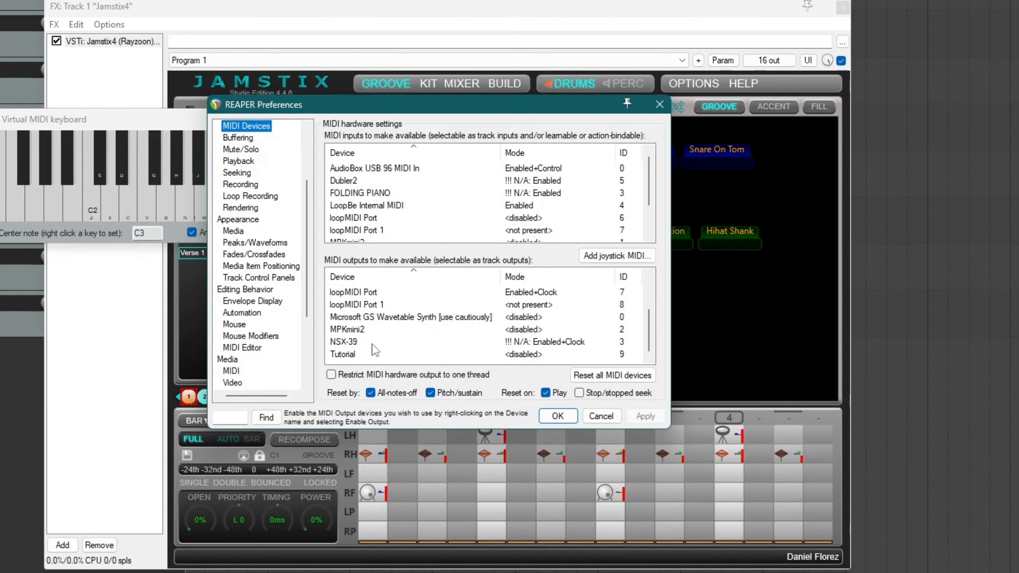
{"action": "left_click", "coordinate": [361, 355]}
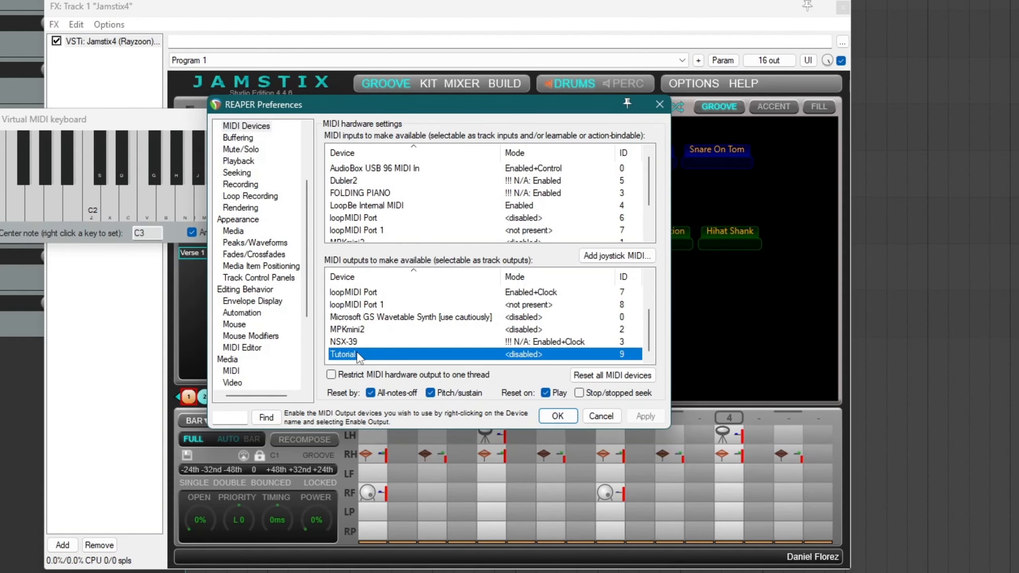
{"action": "double_click", "coordinate": [386, 355]}
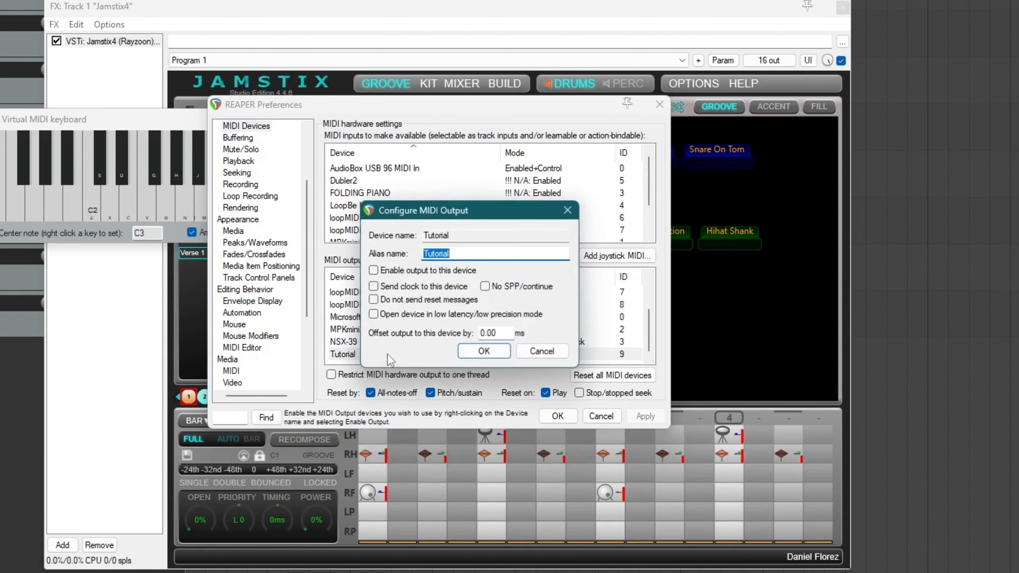
{"action": "left_click", "coordinate": [421, 272]}
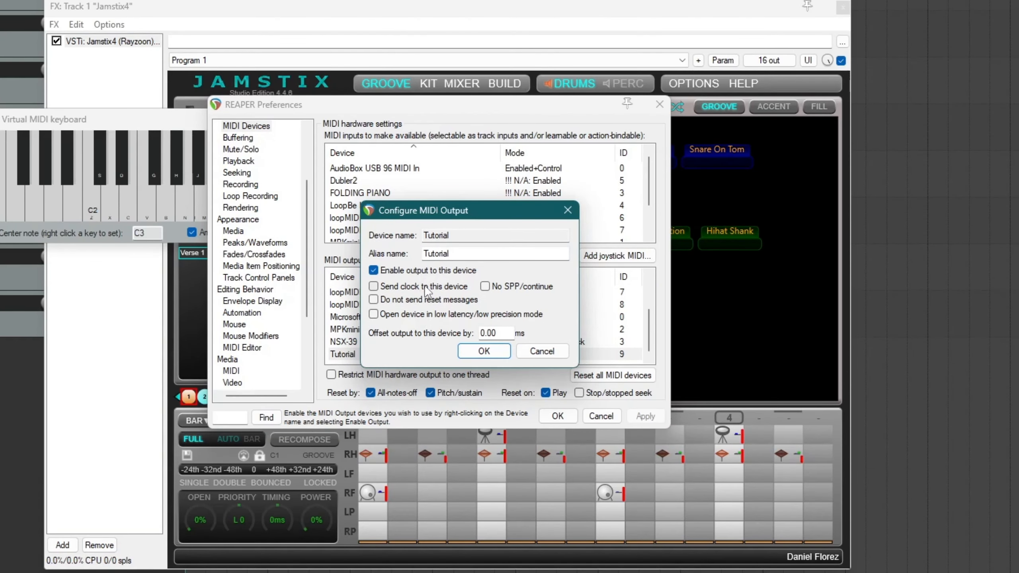
{"action": "left_click", "coordinate": [426, 288]}
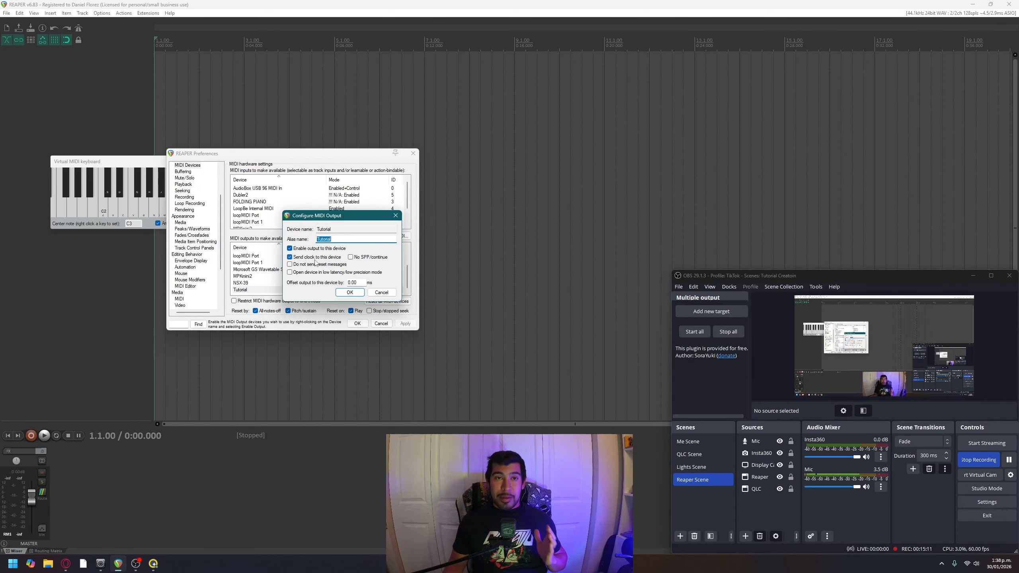
{"action": "left_click", "coordinate": [350, 293]}
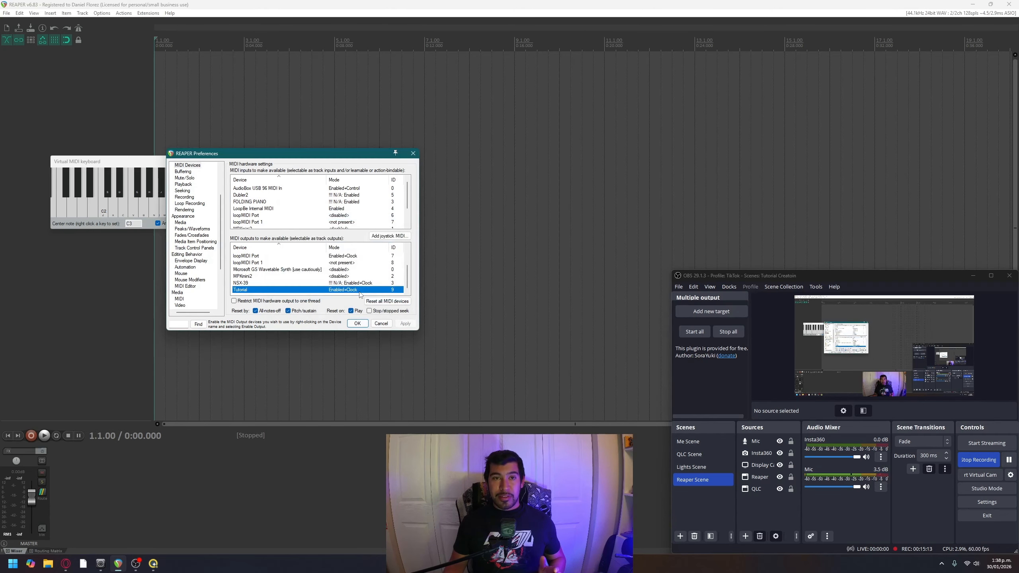
{"action": "left_click", "coordinate": [361, 324]}
Insert the Jamstix4 (Rayzoon) 16-output virtual instrument on a new track, including its extra output tracks
{"action": "left_click_drag", "start_coordinate": [167, 162], "coordinate": [321, 162]}
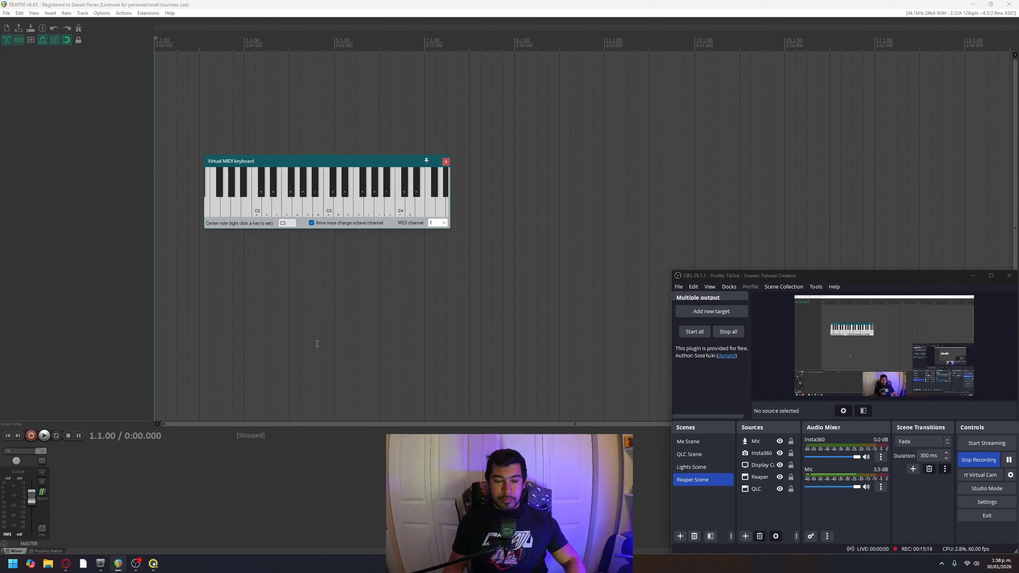
{"action": "left_click", "coordinate": [83, 160]}
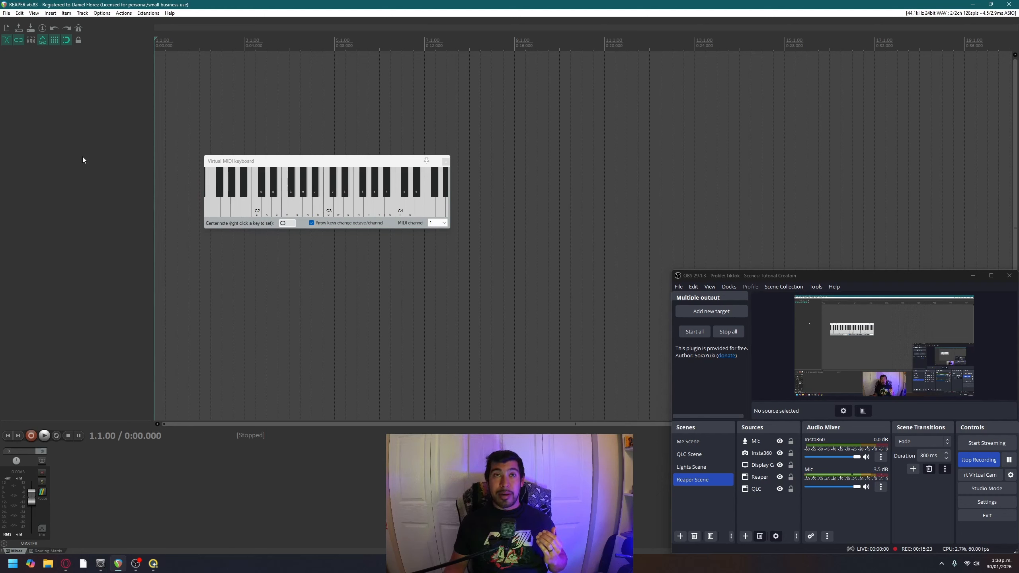
{"action": "right_click", "coordinate": [85, 137]}
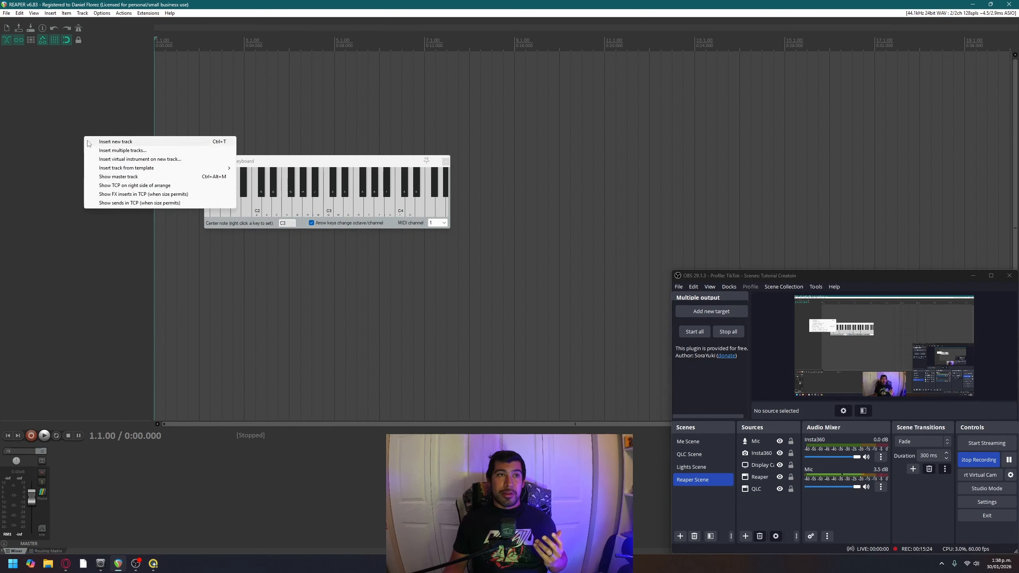
{"action": "left_click", "coordinate": [120, 159]}
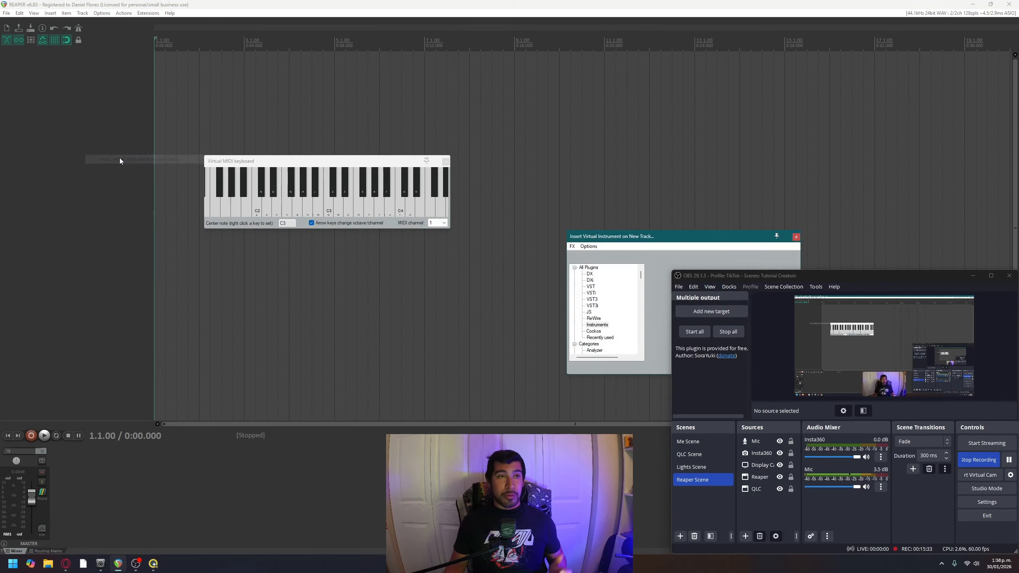
{"action": "left_click_drag", "start_coordinate": [745, 242], "coordinate": [330, 204]}
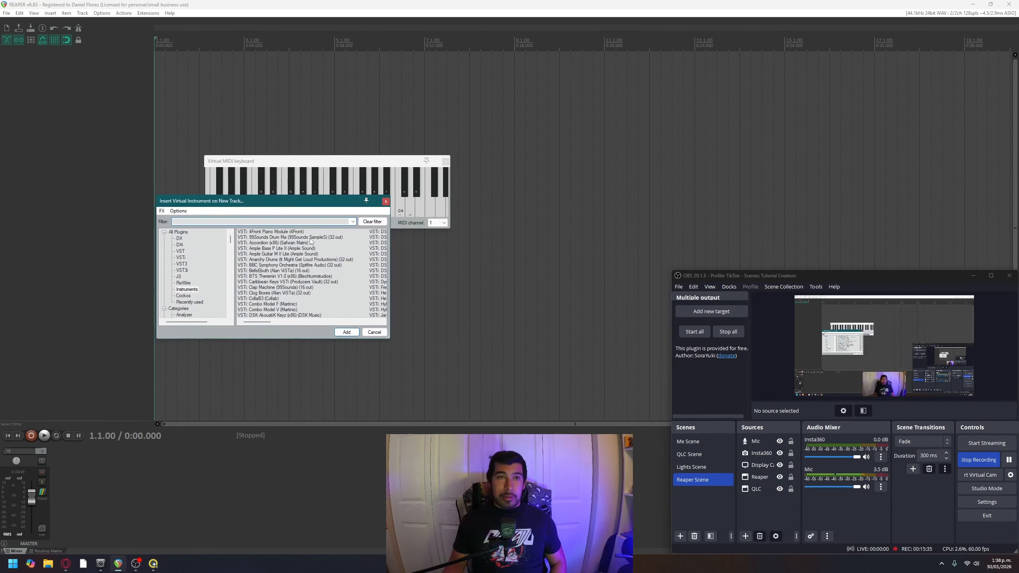
{"action": "type", "text": "jamsti"}
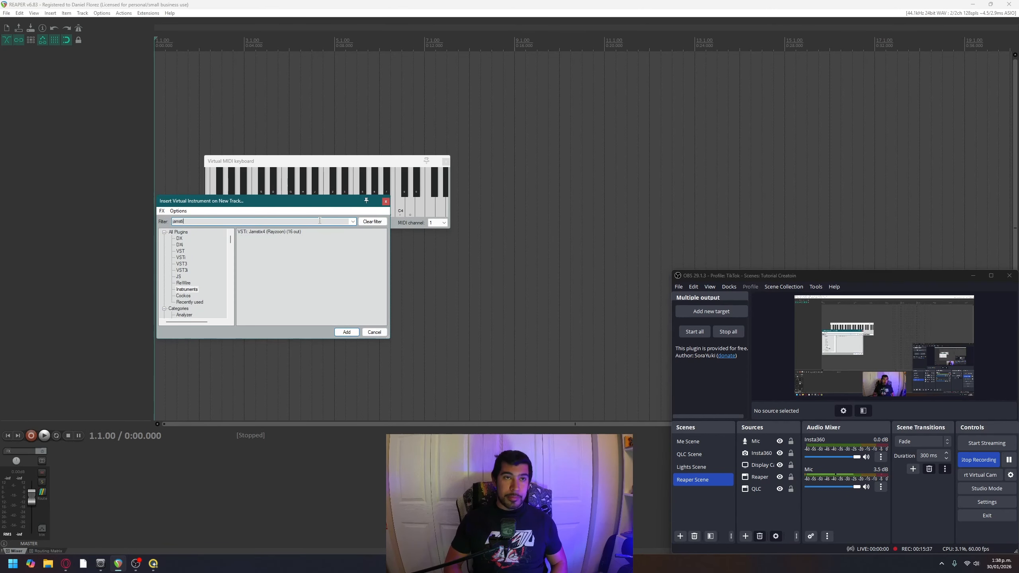
{"action": "double_click", "coordinate": [276, 232]}
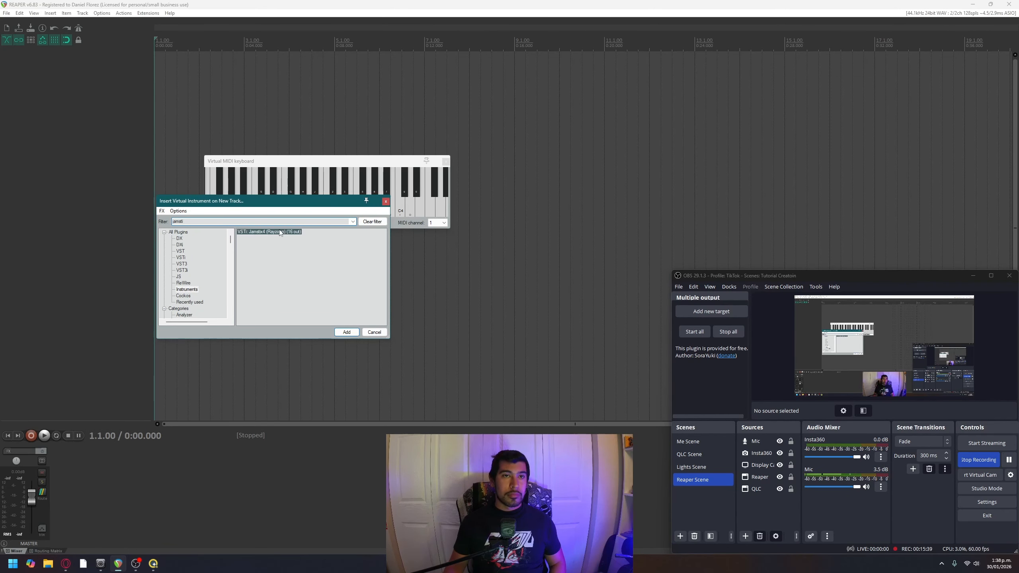
{"action": "left_click", "coordinate": [533, 330]}
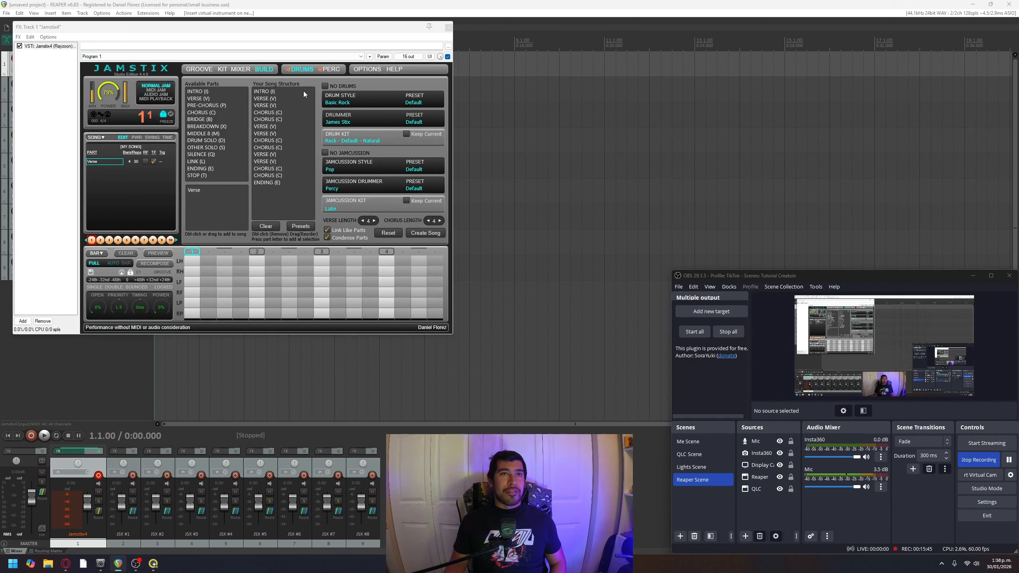
Replace the default Jamstix song structure by creating a song of four Verse parts with verse length 8 and no jamcussion
{"action": "left_click", "coordinate": [261, 226]}
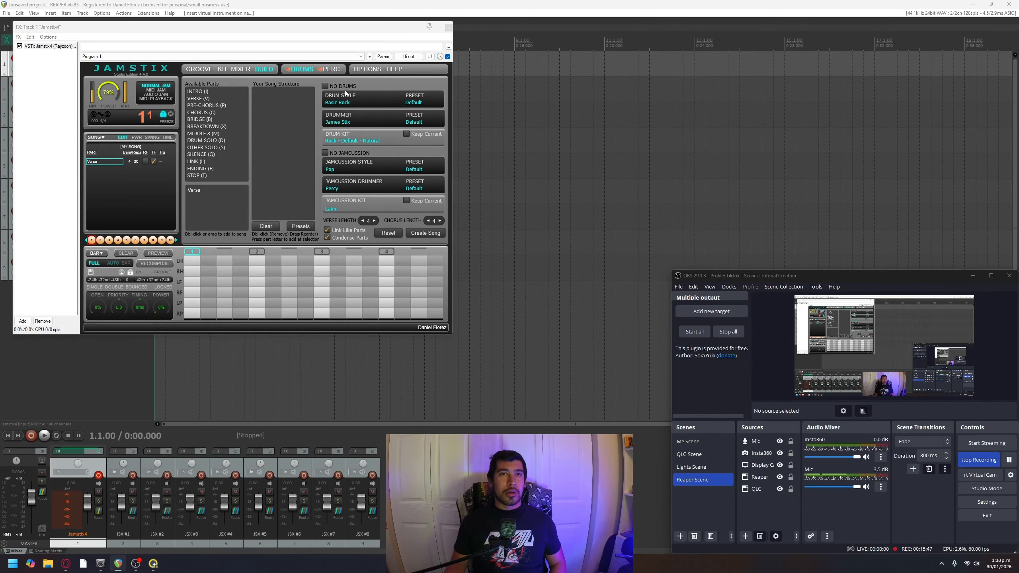
{"action": "left_click", "coordinate": [324, 153]}
{"action": "double_click", "coordinate": [203, 100]}
{"action": "double_click", "coordinate": [202, 99]}
{"action": "double_click", "coordinate": [202, 100]}
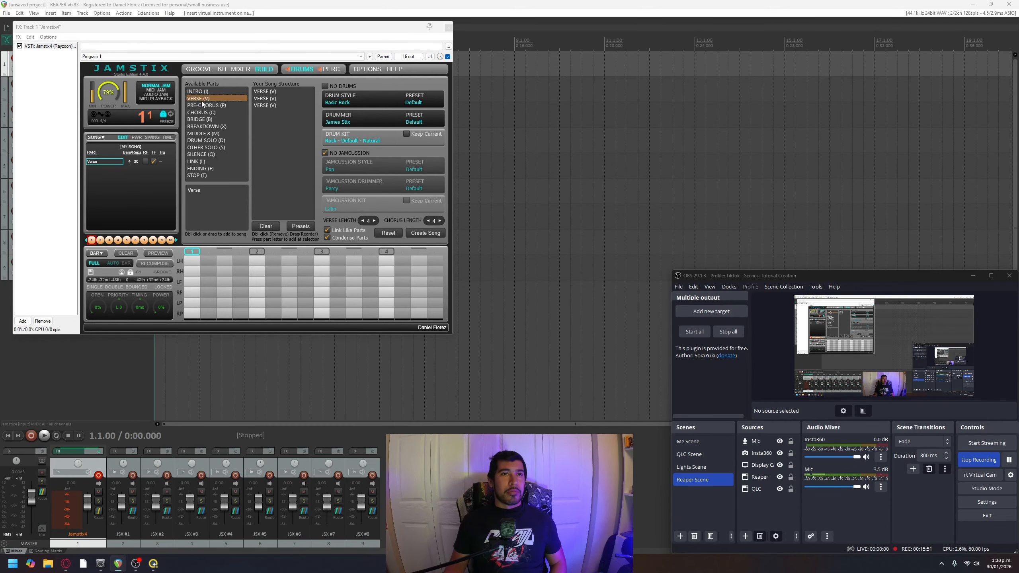
{"action": "double_click", "coordinate": [203, 100]}
{"action": "double_click", "coordinate": [202, 100]}
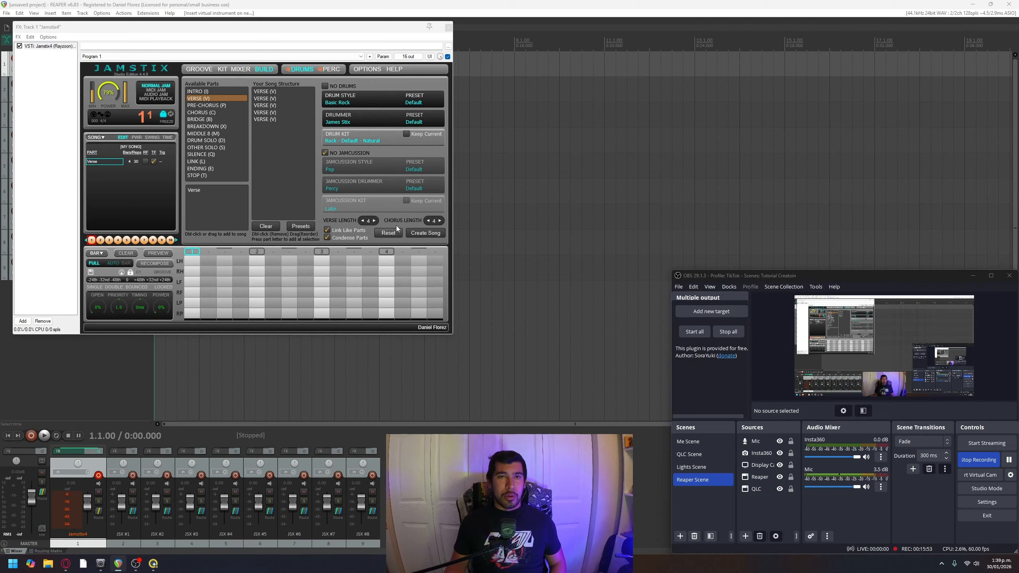
{"action": "left_click", "coordinate": [374, 221]}
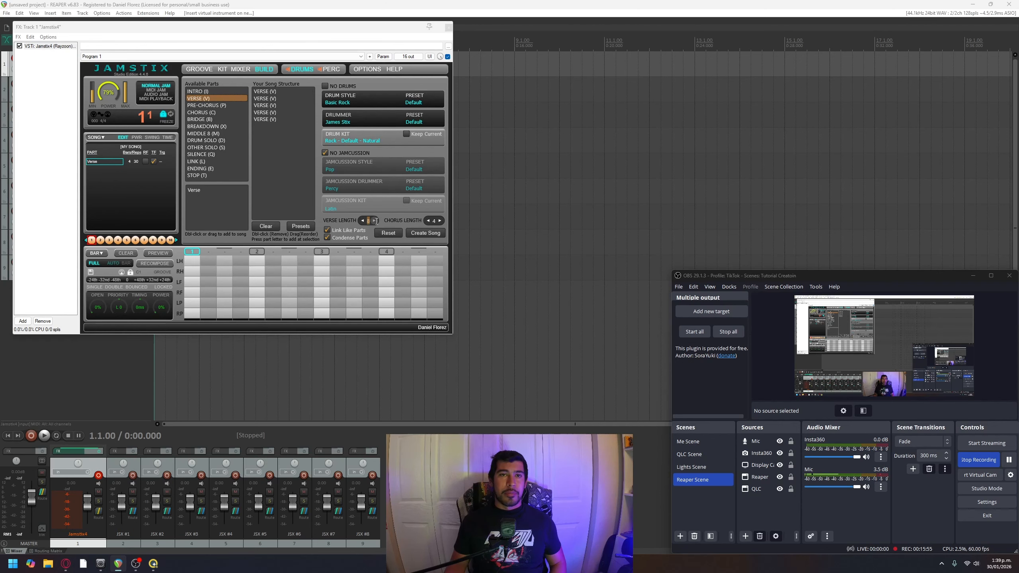
{"action": "left_click", "coordinate": [436, 234]}
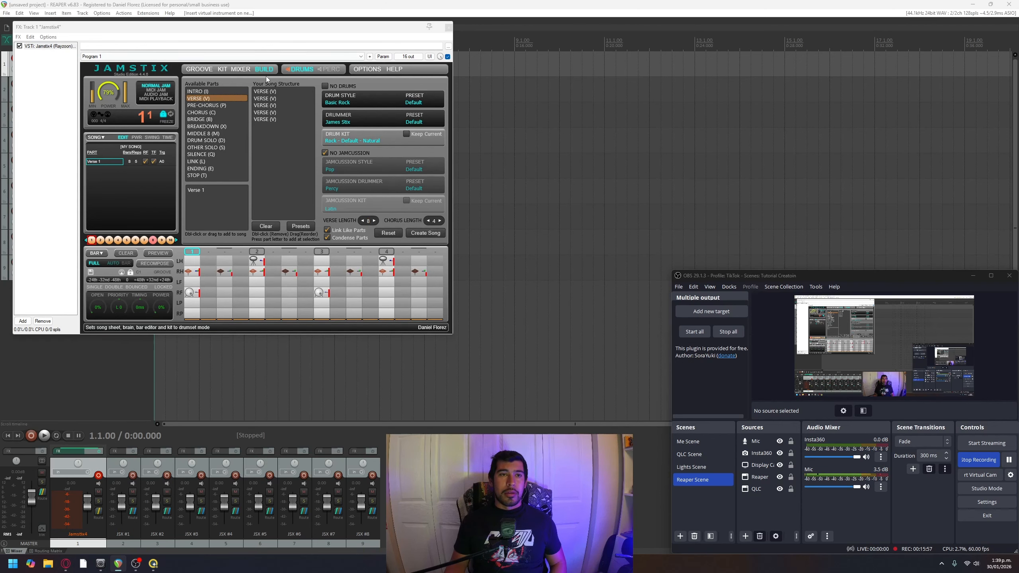
Move the Jamstix window clear of the track list and start playback of the drum song
{"action": "left_click_drag", "start_coordinate": [284, 29], "coordinate": [430, 106]}
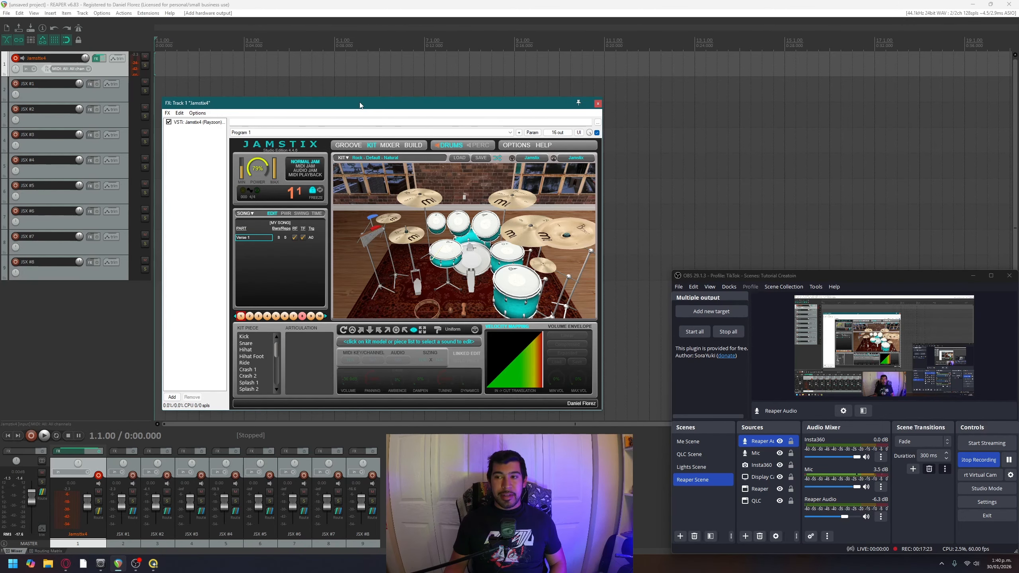
{"action": "key", "text": "space"}
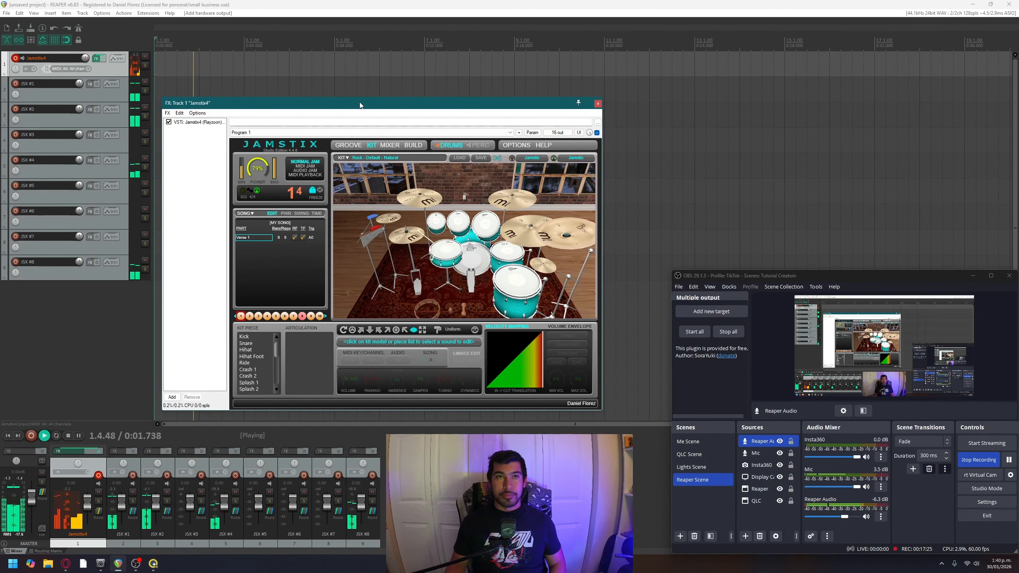
Stop playback and route the Jamstix4 track's MIDI hardware output to the Tutorial port, keeping original channels
{"action": "key", "text": "space"}
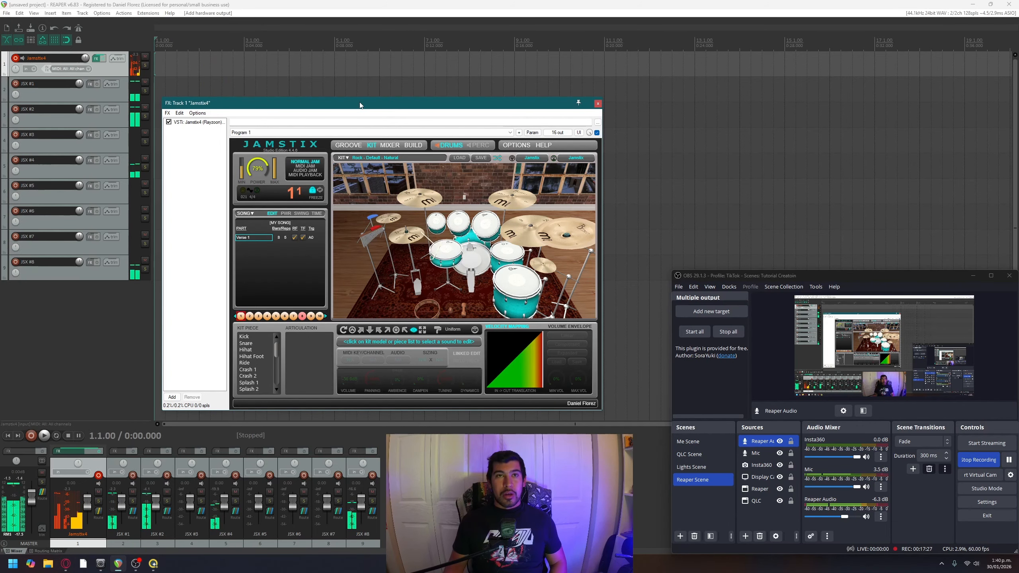
{"action": "left_click_drag", "start_coordinate": [360, 105], "coordinate": [386, 91]}
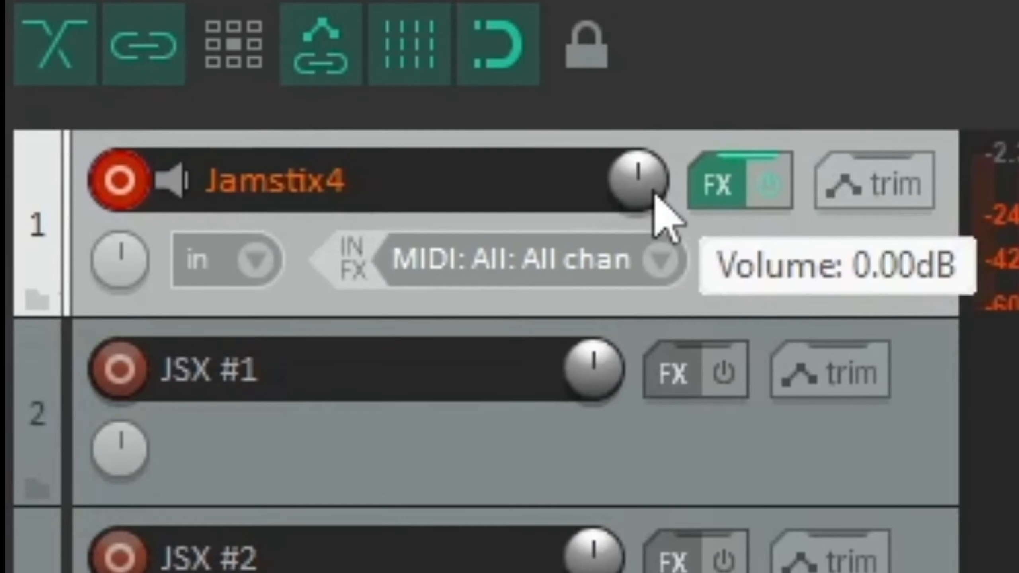
{"action": "right_click", "coordinate": [655, 196]}
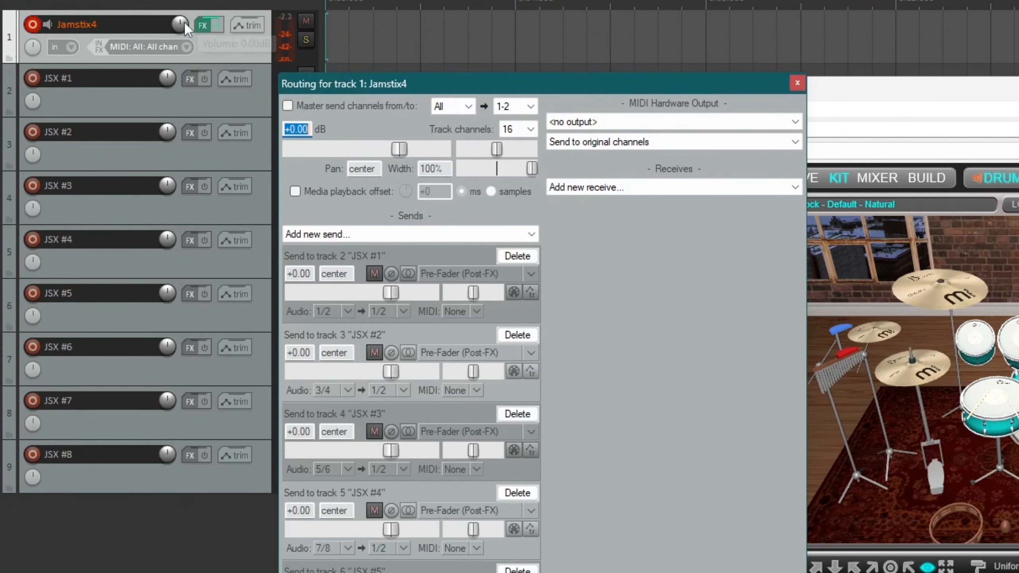
{"action": "mouse_move", "coordinate": [184, 23]}
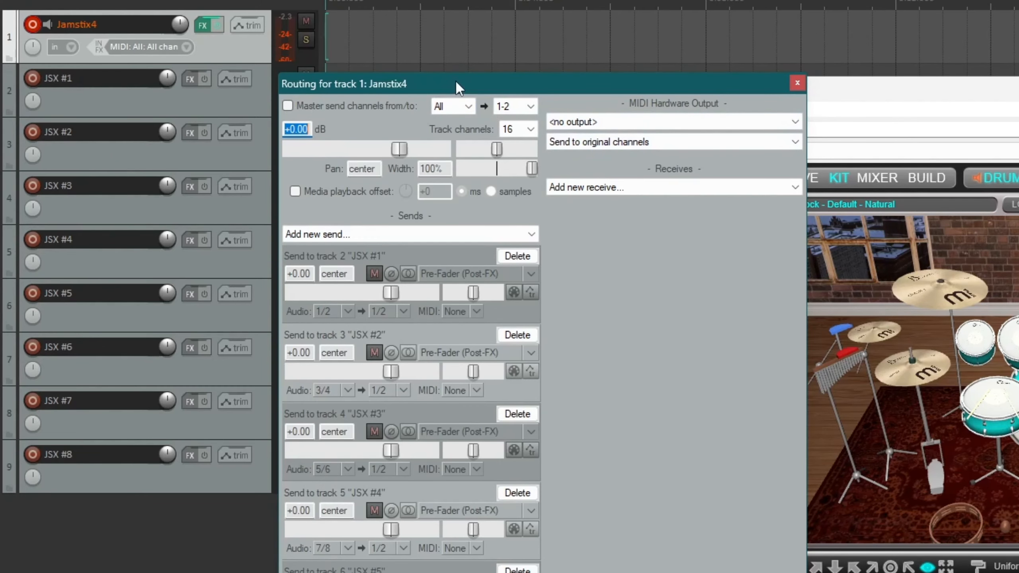
{"action": "left_click", "coordinate": [670, 121]}
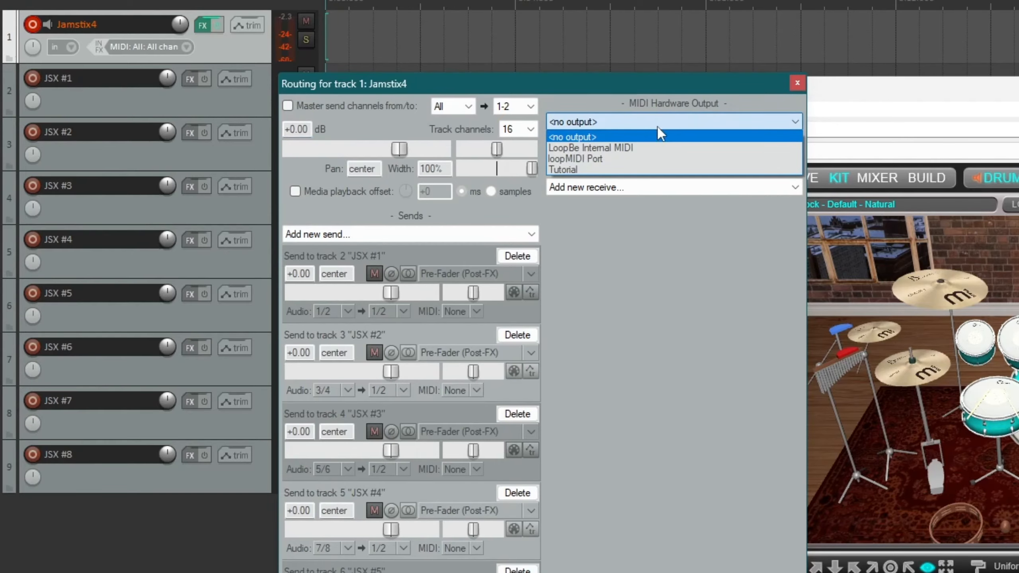
{"action": "left_click", "coordinate": [589, 169]}
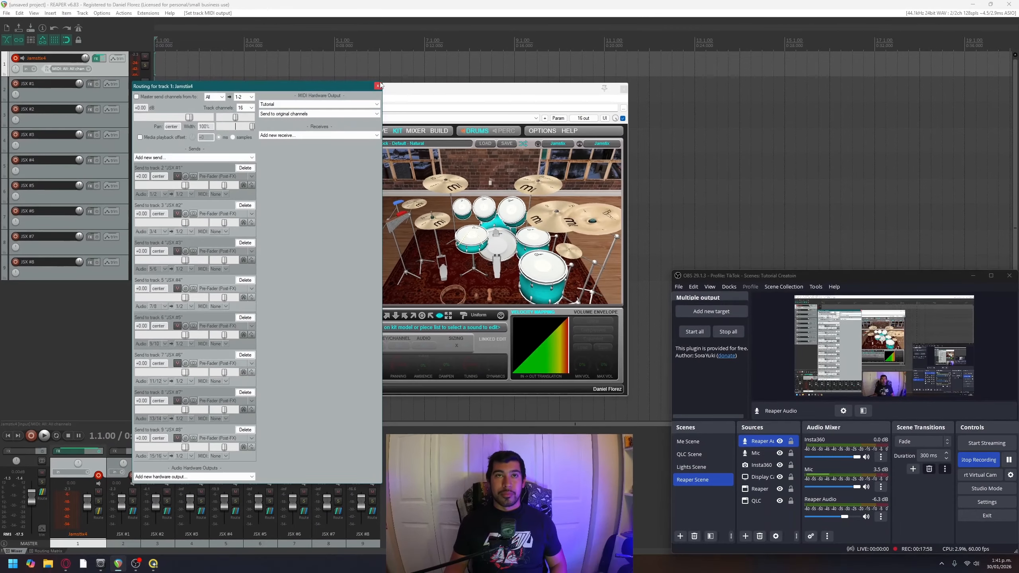
{"action": "left_click", "coordinate": [797, 83]}
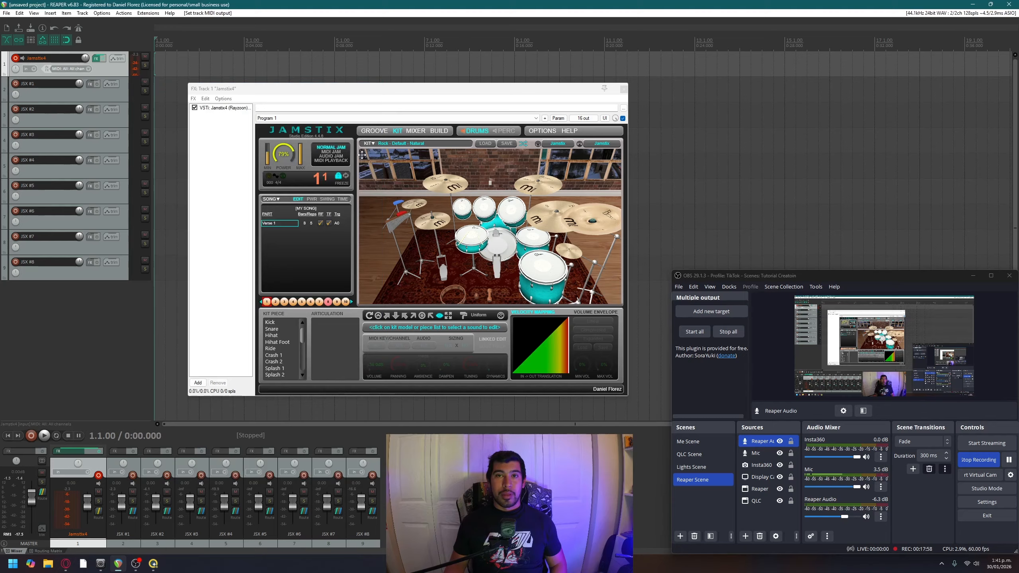
Play the drum song and check in loopMIDI whether the Tutorial port receives MIDI data
{"action": "left_click", "coordinate": [100, 564]}
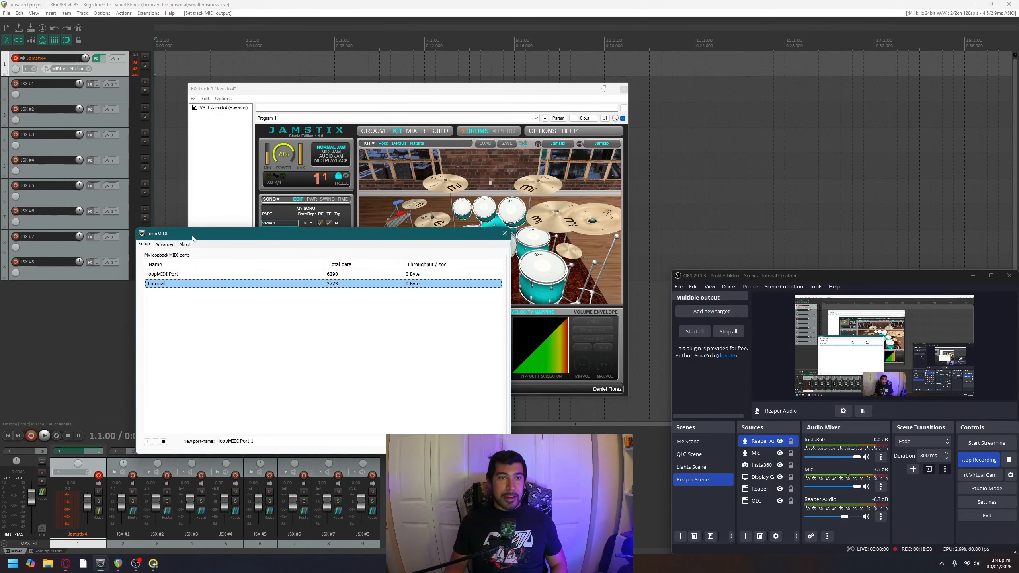
{"action": "mouse_move", "coordinate": [193, 239]}
{"action": "left_mouse_down"}
{"action": "mouse_move", "coordinate": [158, 240]}
{"action": "mouse_move", "coordinate": [193, 239]}
{"action": "left_mouse_up"}
{"action": "left_click", "coordinate": [205, 227]}
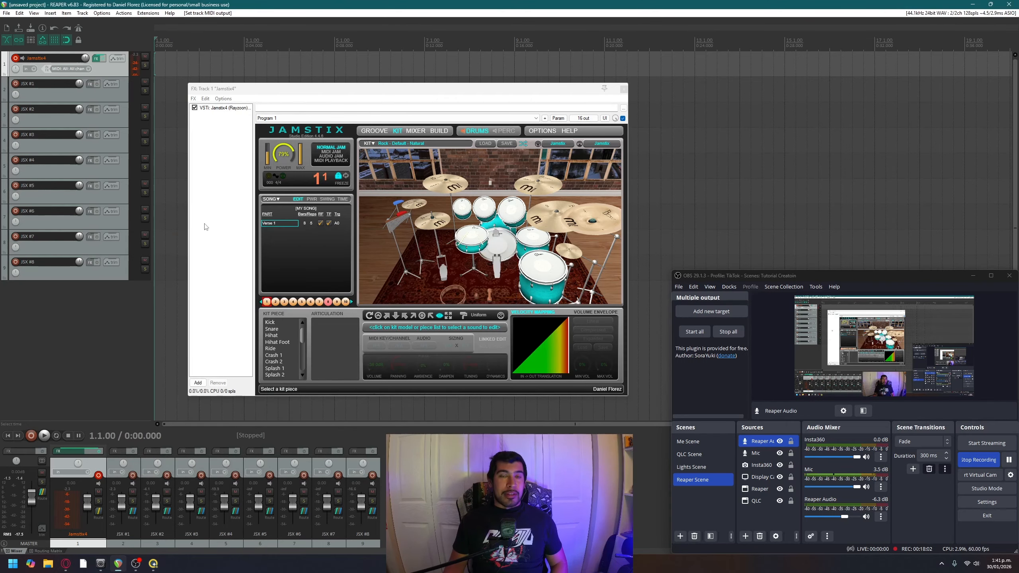
{"action": "key", "text": "space"}
{"action": "left_click", "coordinate": [101, 563]}
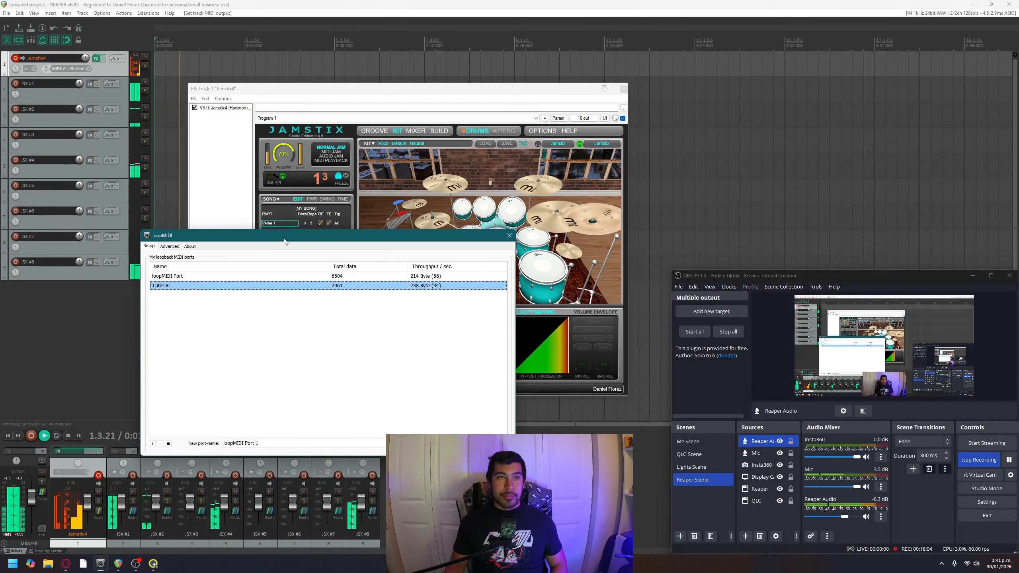
{"action": "left_click_drag", "start_coordinate": [285, 242], "coordinate": [293, 230]}
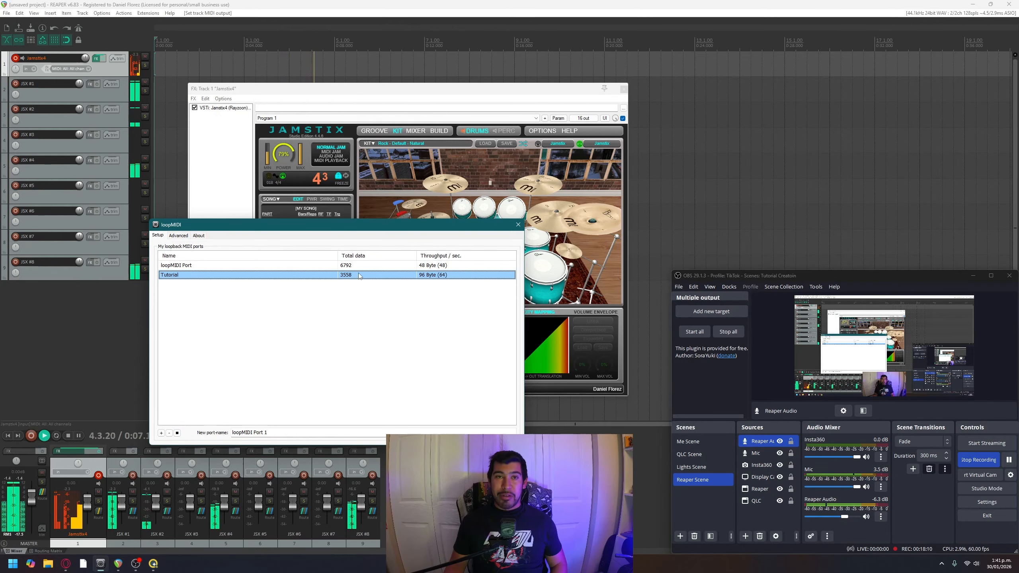
Restart the REAPER drum playback and switch to Q Light Controller Plus to check the Tutorial input's activity on Universe 1
{"action": "left_click", "coordinate": [153, 564]}
{"action": "mouse_move", "coordinate": [116, 566]}
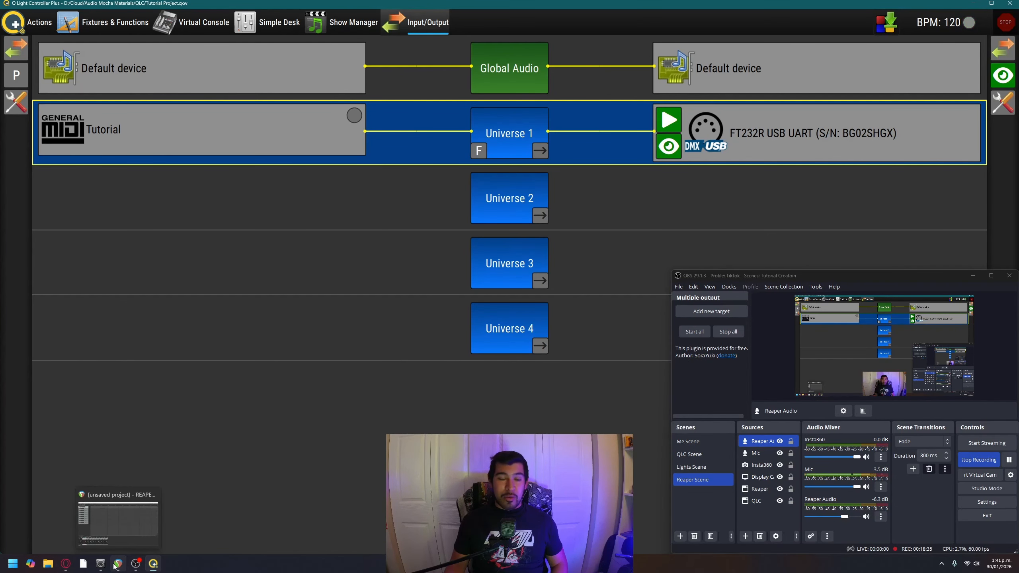
{"action": "left_click", "coordinate": [116, 564]}
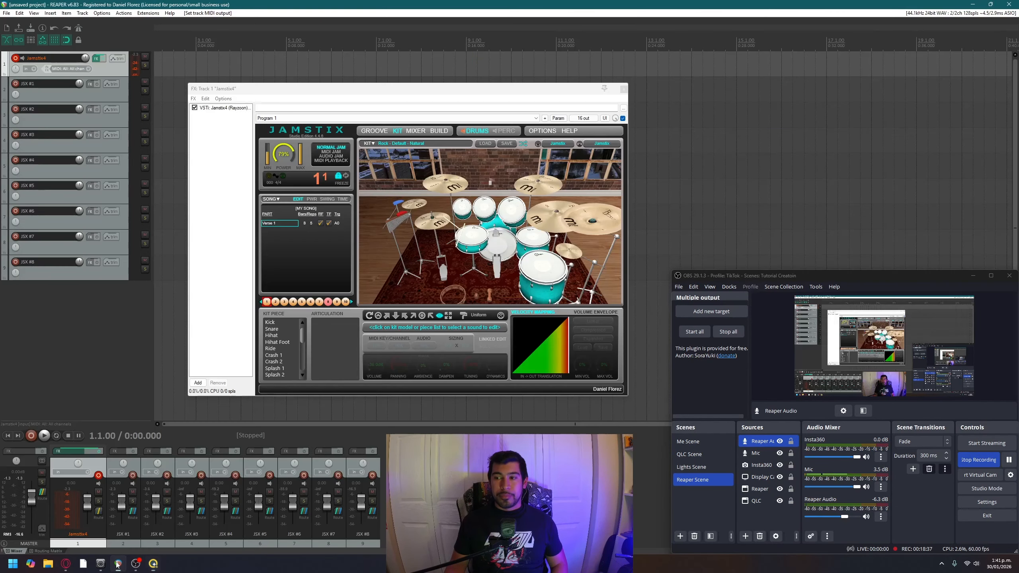
{"action": "key", "text": "space"}
{"action": "left_click", "coordinate": [155, 564]}
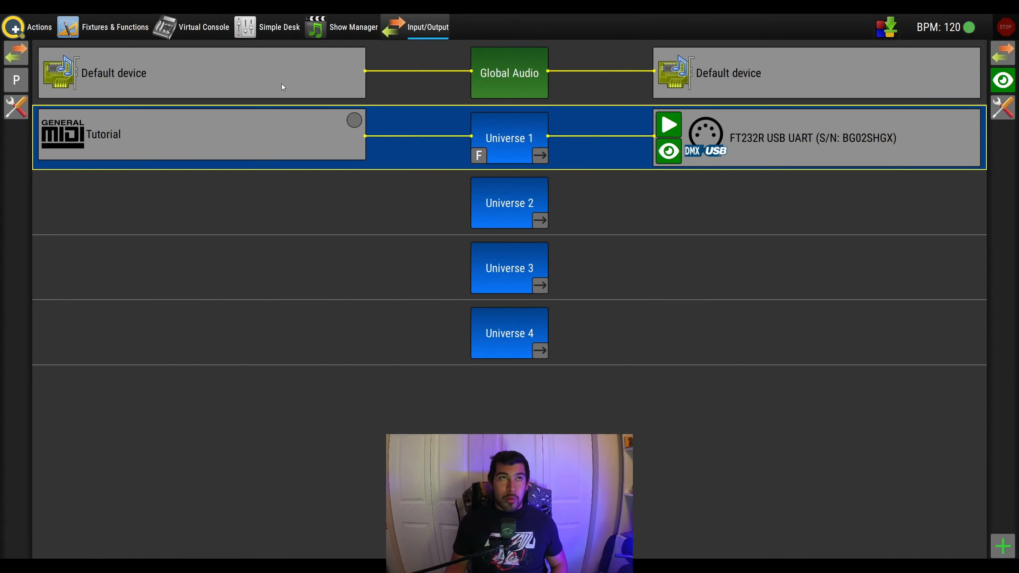
In Simple Desk, raise the intensity and green channels (1 and 3) of Wash Lights [1] to 255
{"action": "left_click", "coordinate": [268, 32]}
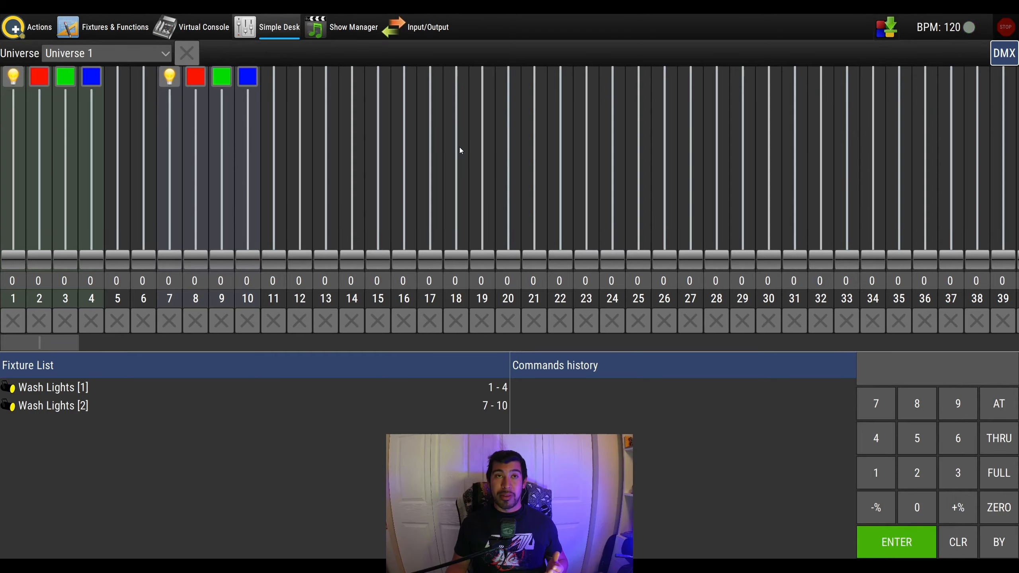
{"action": "left_click_drag", "start_coordinate": [20, 251], "coordinate": [78, 111]}
{"action": "left_click_drag", "start_coordinate": [75, 258], "coordinate": [74, 99]}
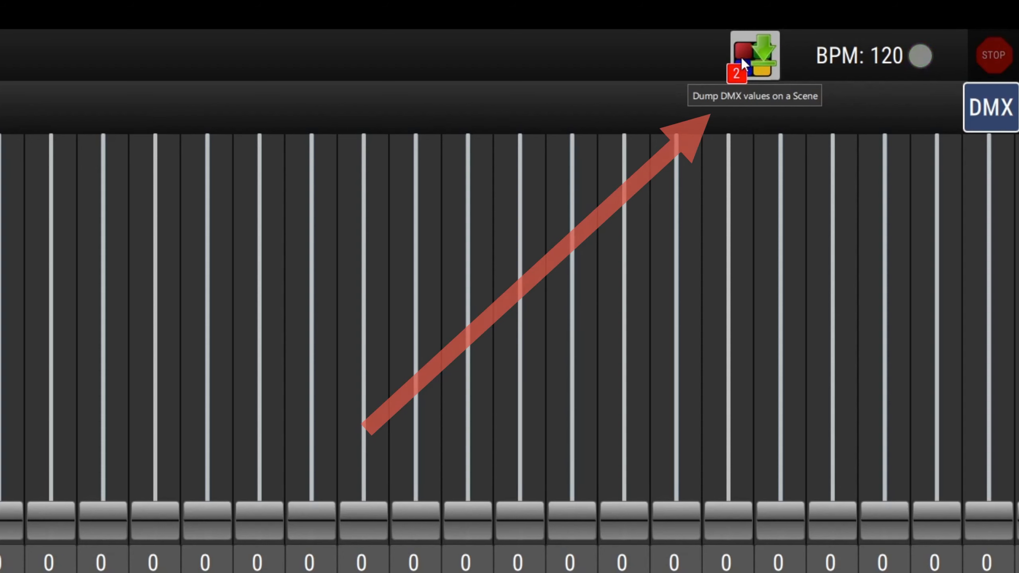
Dump the selected fixture channels to a new scene named Kick Flash, and reset the Universe 1 channels
{"action": "left_click", "coordinate": [754, 45]}
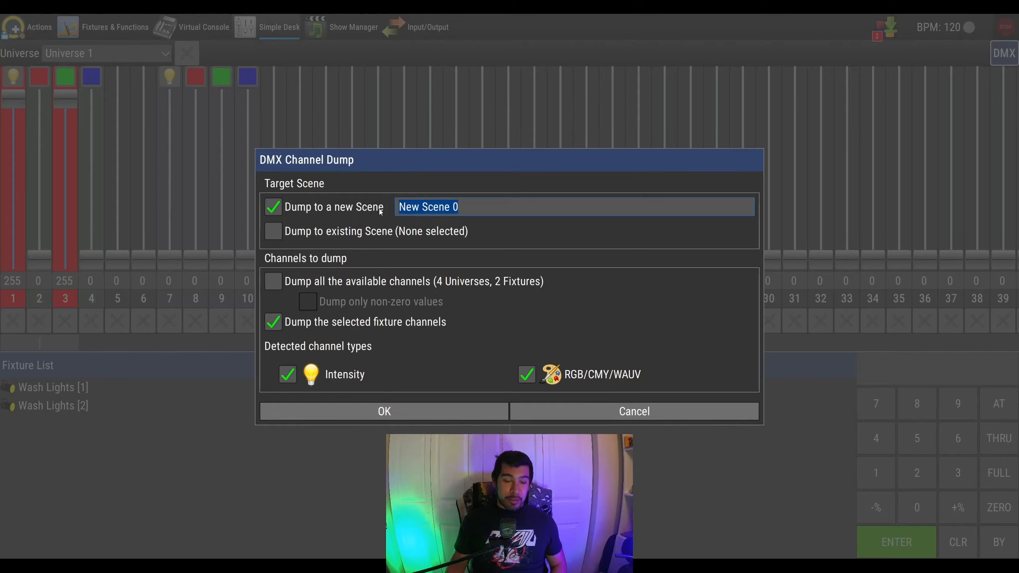
{"action": "type", "text": "Kick Flash"}
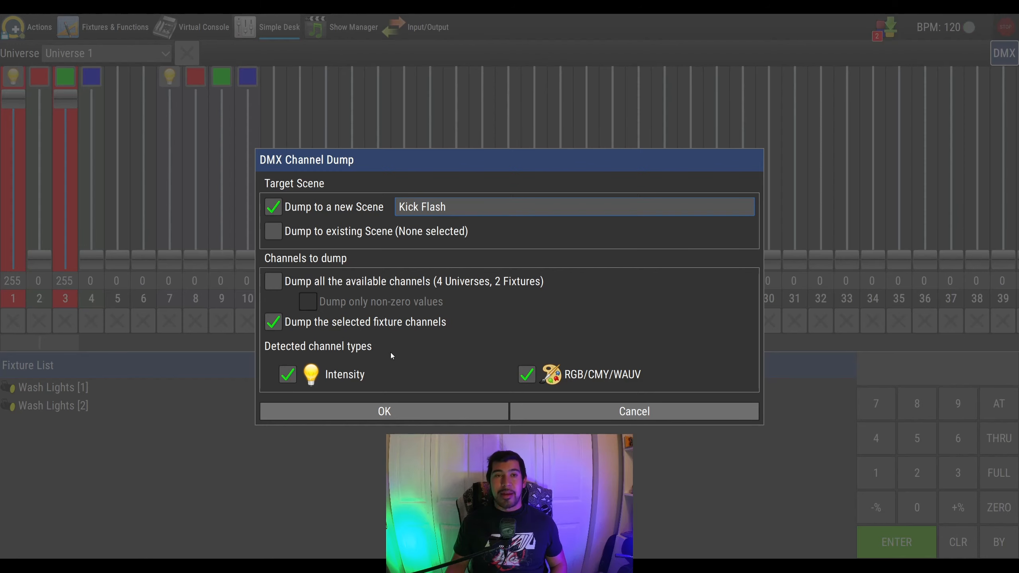
{"action": "left_click", "coordinate": [385, 411]}
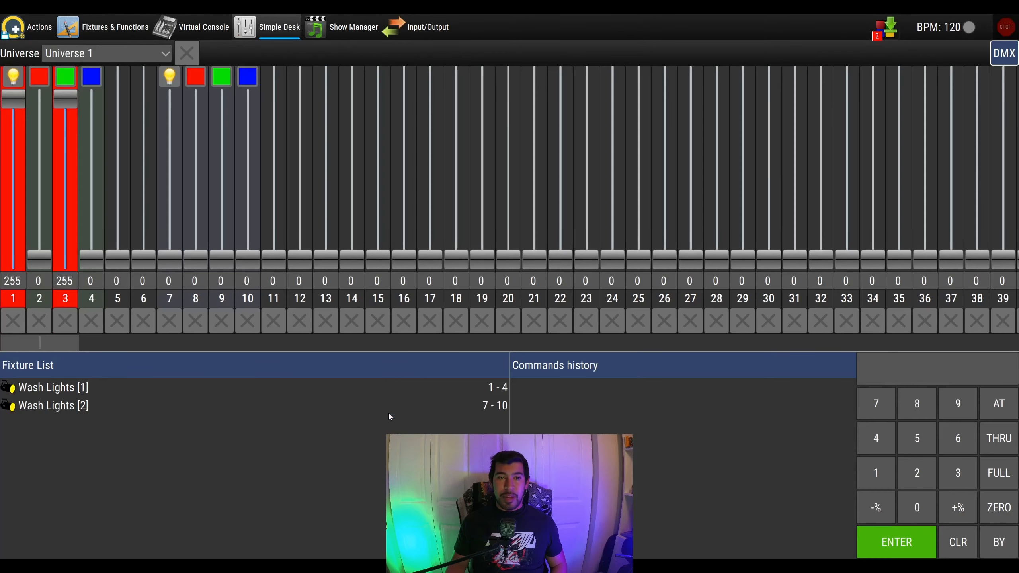
{"action": "left_click", "coordinate": [187, 53]}
Place the Kick Flash scene from the Function Manager as a button on Page 1 of the Virtual Console
{"action": "left_click", "coordinate": [118, 28]}
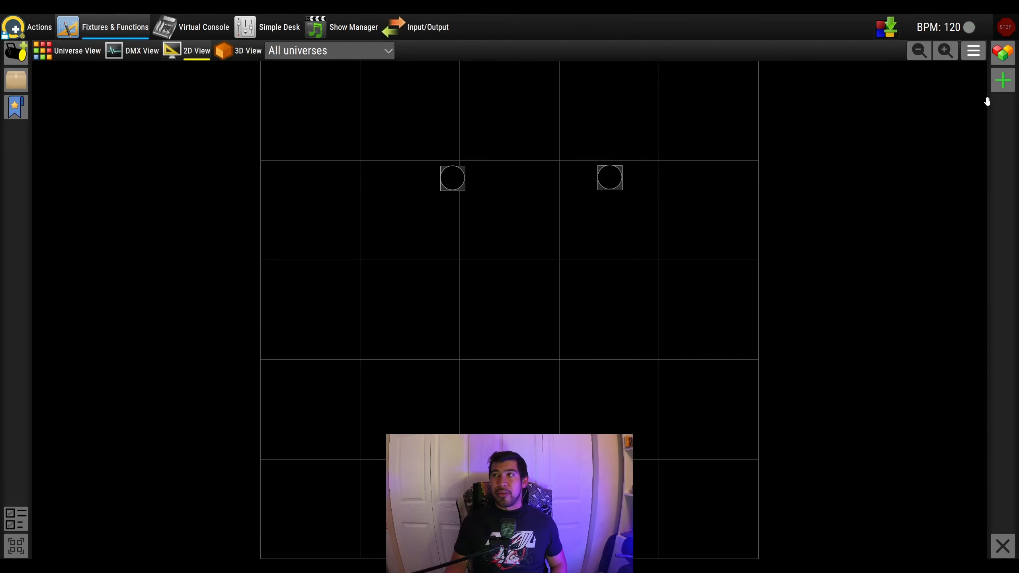
{"action": "left_click", "coordinate": [183, 26]}
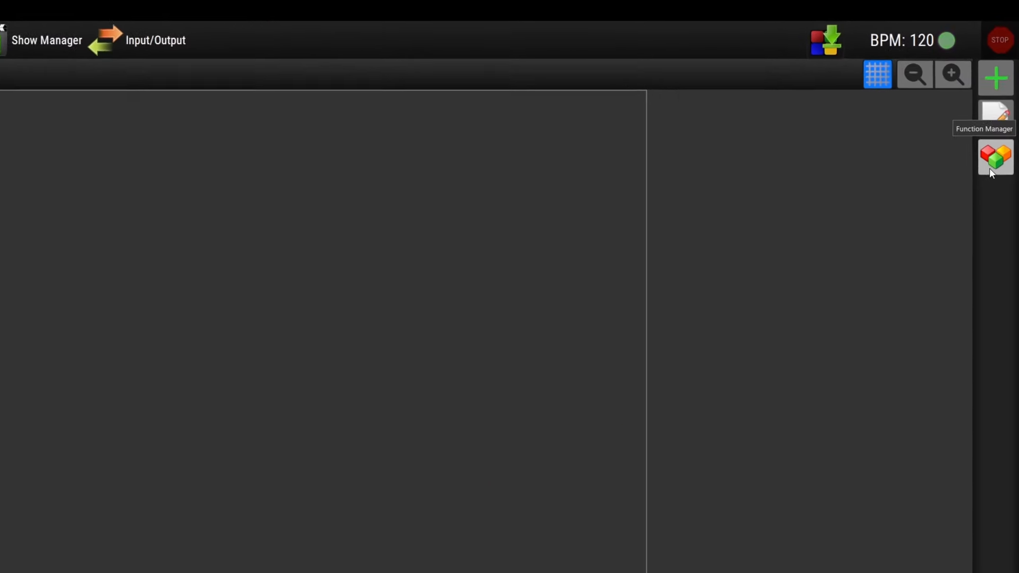
{"action": "left_click", "coordinate": [980, 231]}
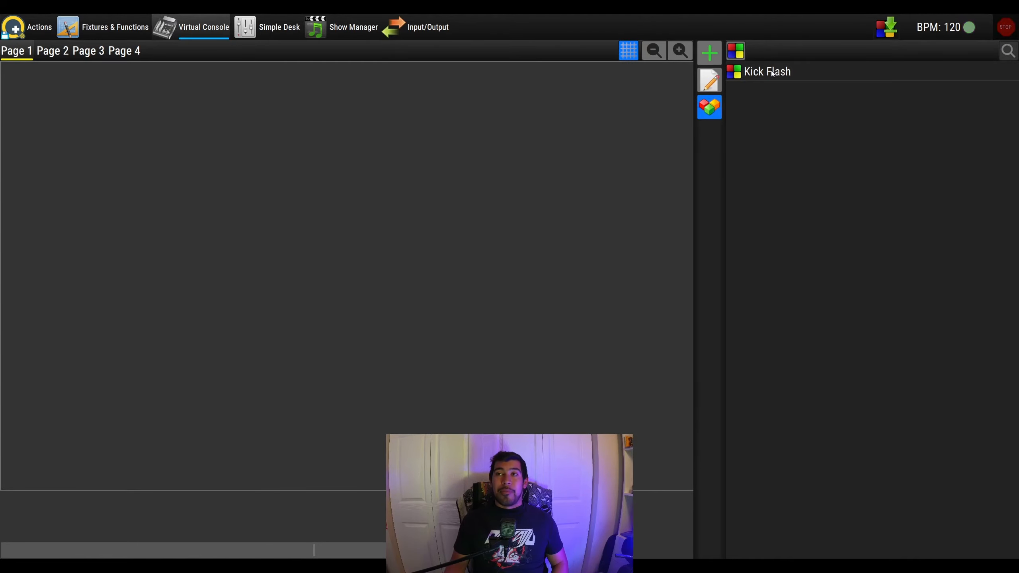
{"action": "left_click_drag", "start_coordinate": [772, 73], "coordinate": [289, 219]}
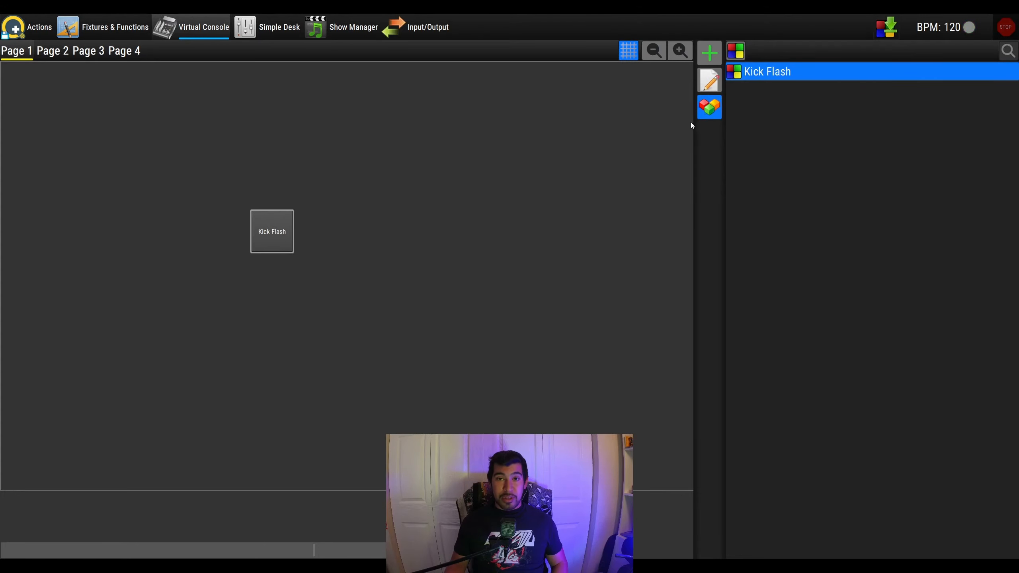
Test the Kick Flash button by toggling its scene on and off
{"action": "left_click", "coordinate": [701, 52]}
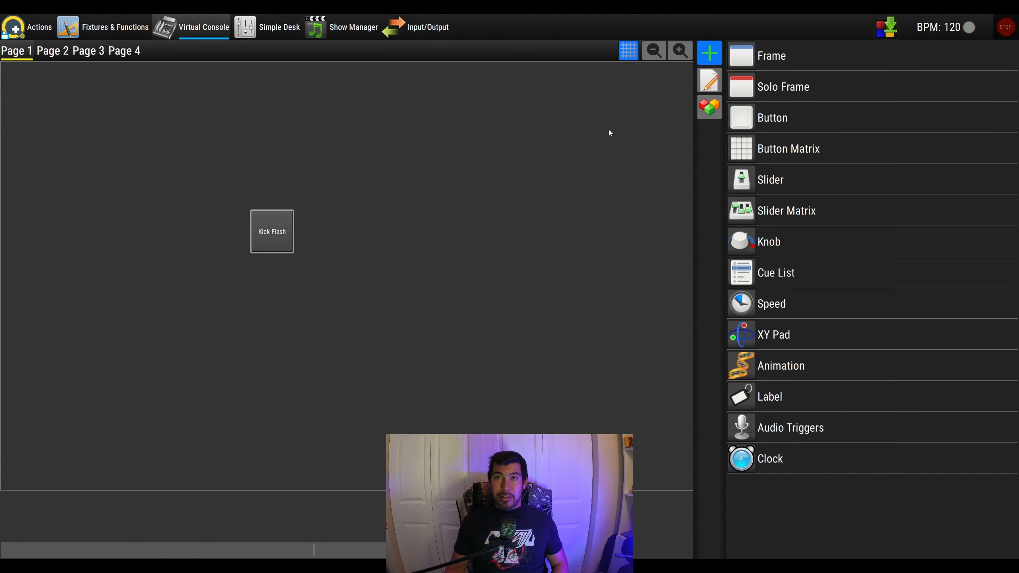
{"action": "left_click", "coordinate": [272, 233]}
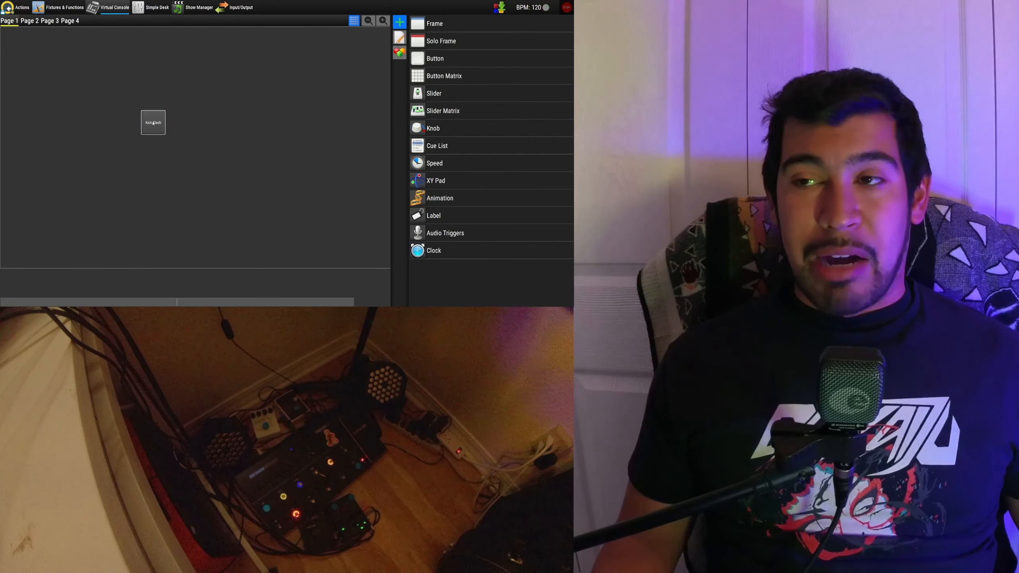
{"action": "left_click", "coordinate": [153, 123]}
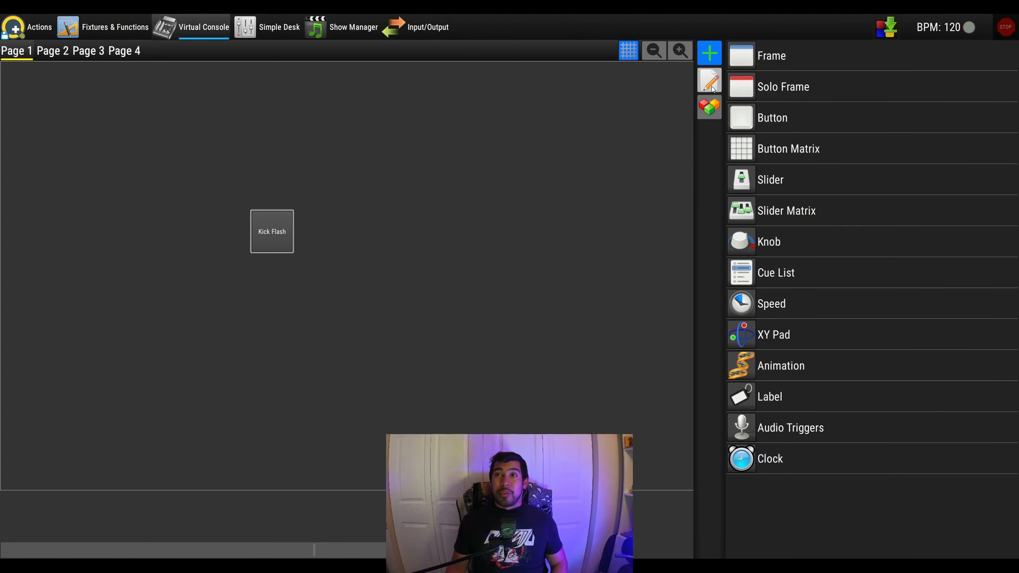
Set the Kick Flash button's pressure behaviour to Flash Function and test how it triggers the light
{"action": "left_click", "coordinate": [711, 89]}
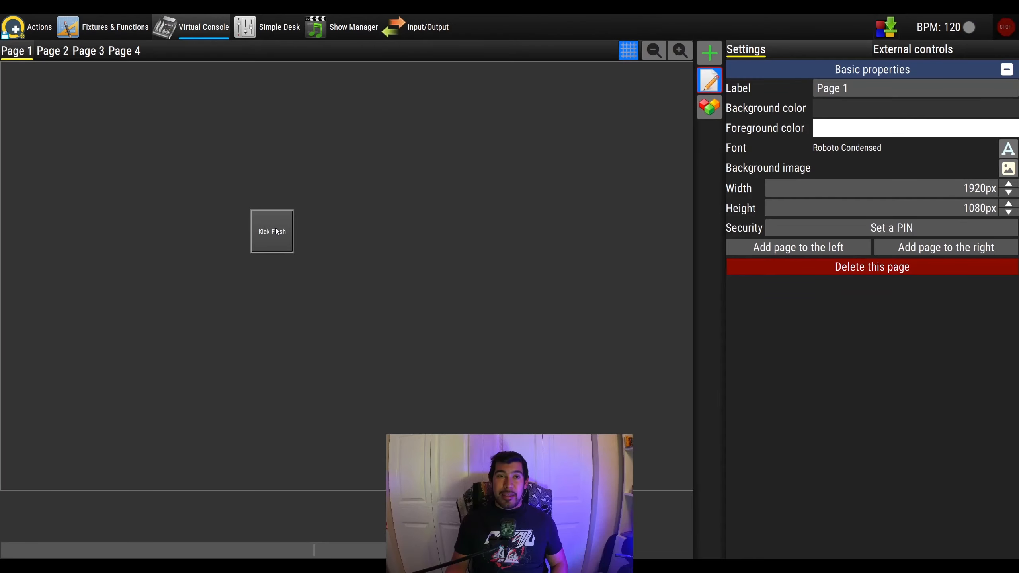
{"action": "left_click", "coordinate": [275, 228]}
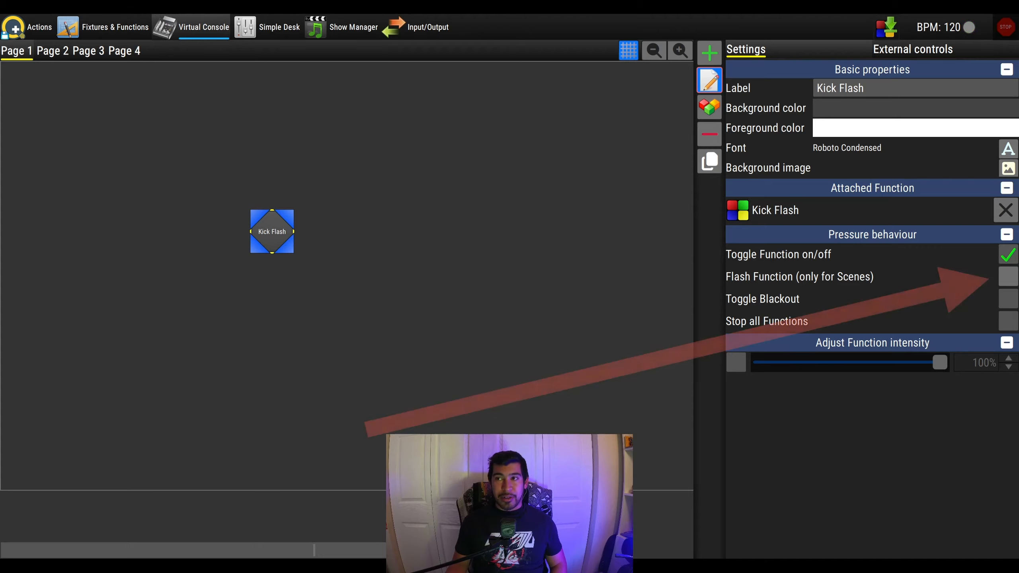
{"action": "left_click", "coordinate": [1007, 277]}
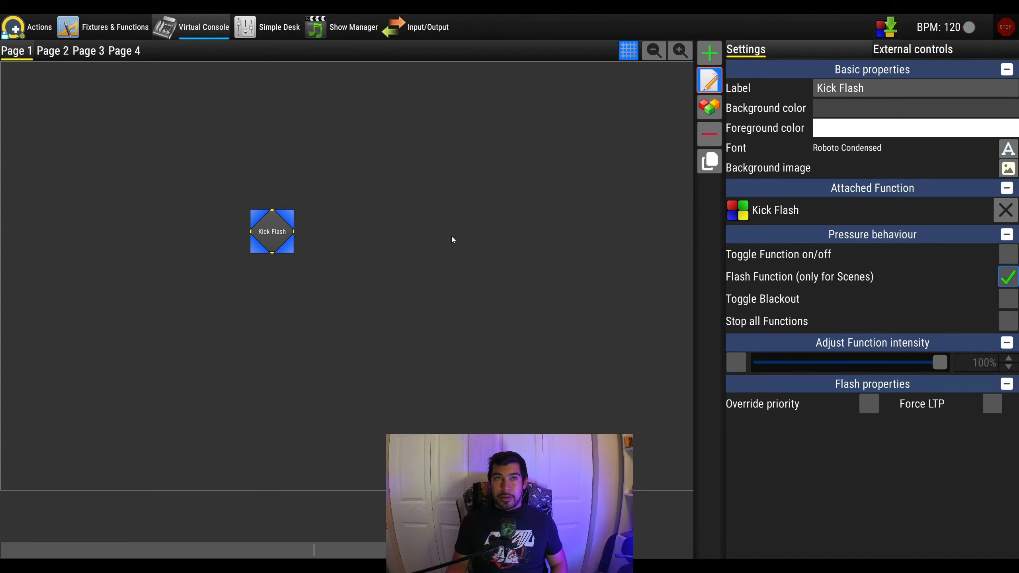
{"action": "left_click", "coordinate": [715, 86]}
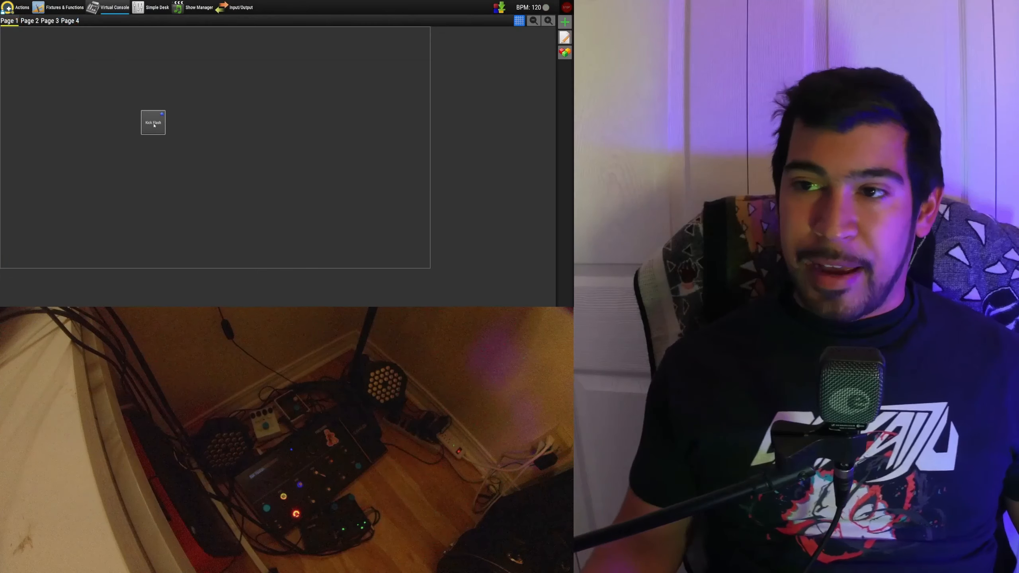
{"action": "left_click", "coordinate": [154, 123]}
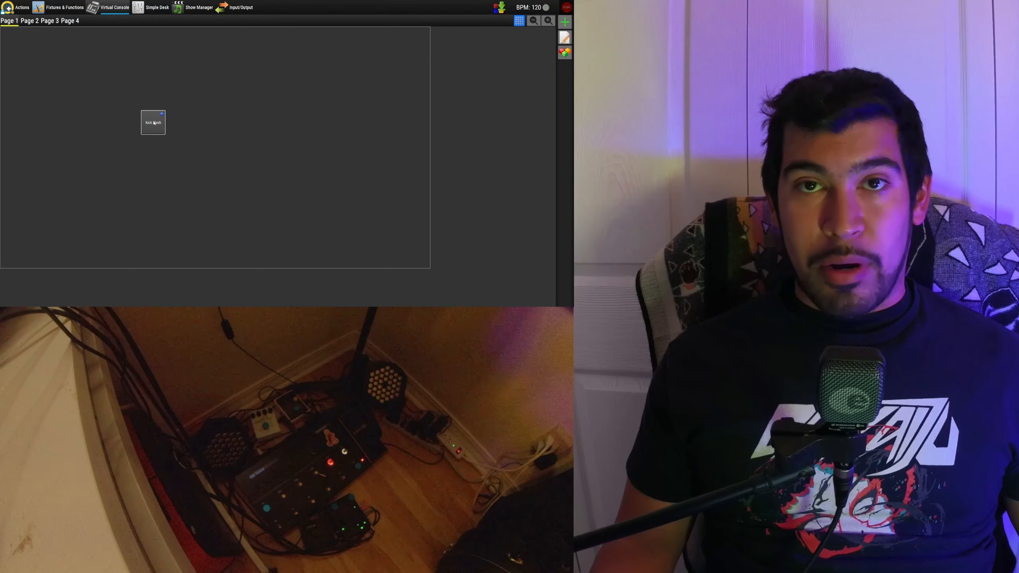
{"action": "left_click", "coordinate": [154, 123]}
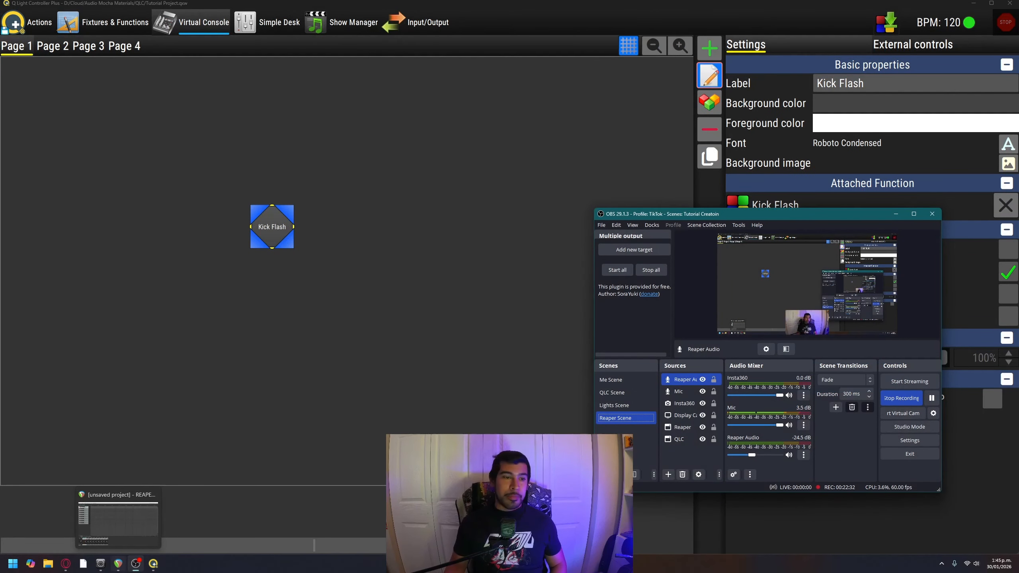
Switch to REAPER and arrange the Jamstix window and the virtual MIDI keyboard so both are accessible
{"action": "left_click", "coordinate": [119, 565]}
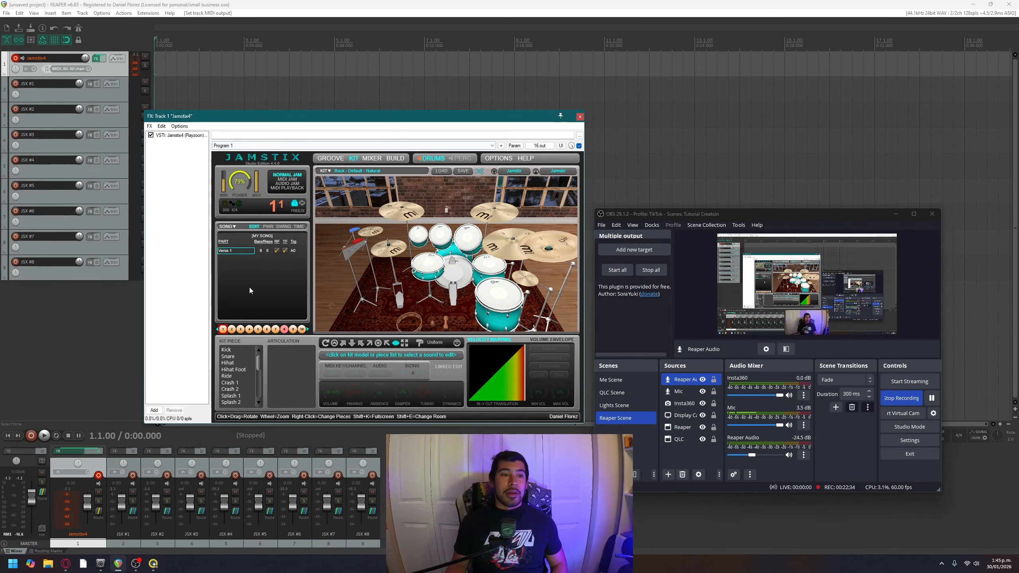
{"action": "left_click_drag", "start_coordinate": [215, 117], "coordinate": [147, 239]}
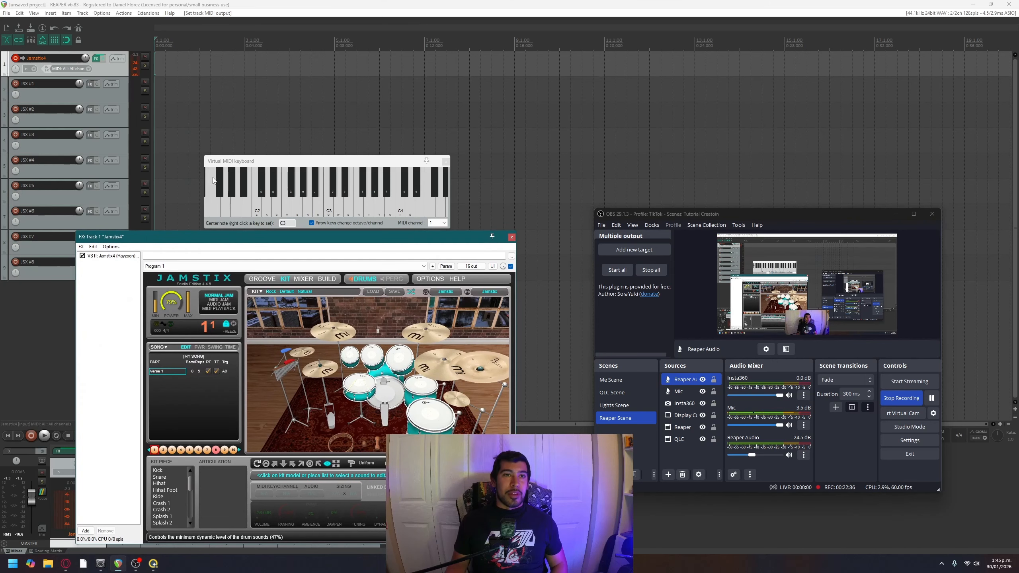
{"action": "left_click_drag", "start_coordinate": [231, 165], "coordinate": [216, 111]}
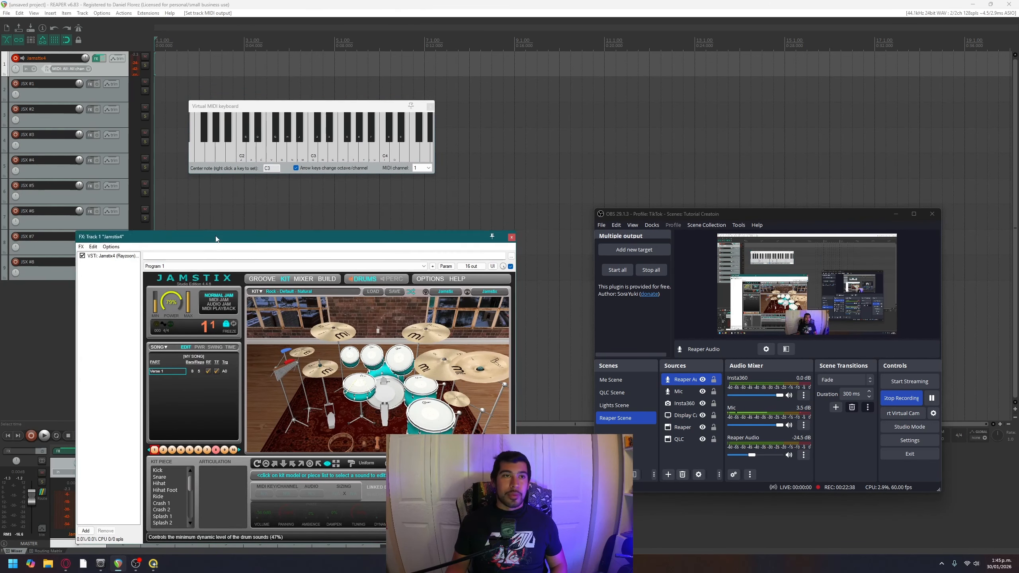
Set the Jamstix4 track's MIDI input to the Virtual MIDI keyboard on all channels, moving the Jamstix window clear of the track list
{"action": "left_click_drag", "start_coordinate": [223, 241], "coordinate": [203, 210]}
{"action": "right_click", "coordinate": [15, 58]}
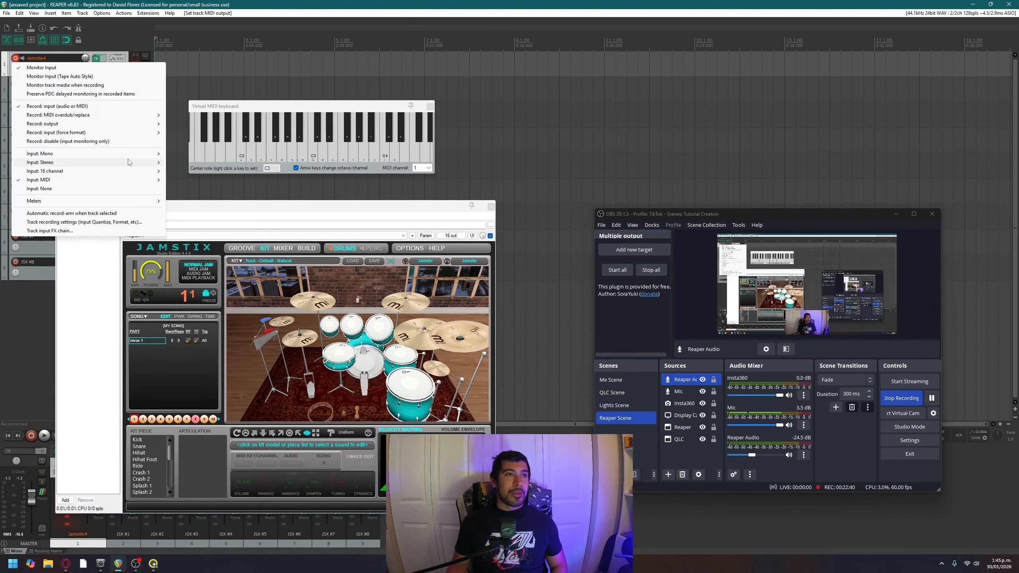
{"action": "mouse_move", "coordinate": [146, 178]}
{"action": "mouse_move", "coordinate": [228, 199]}
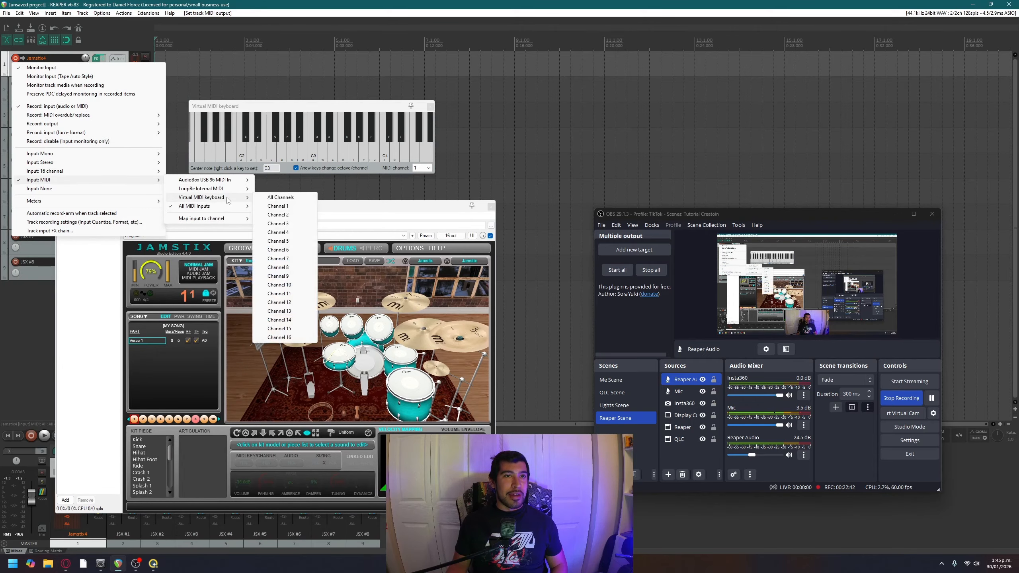
{"action": "left_click", "coordinate": [279, 200]}
Play the C2 kick note repeatedly on the virtual MIDI keyboard to test that it triggers the Jamstix kick
{"action": "left_click", "coordinate": [237, 108]}
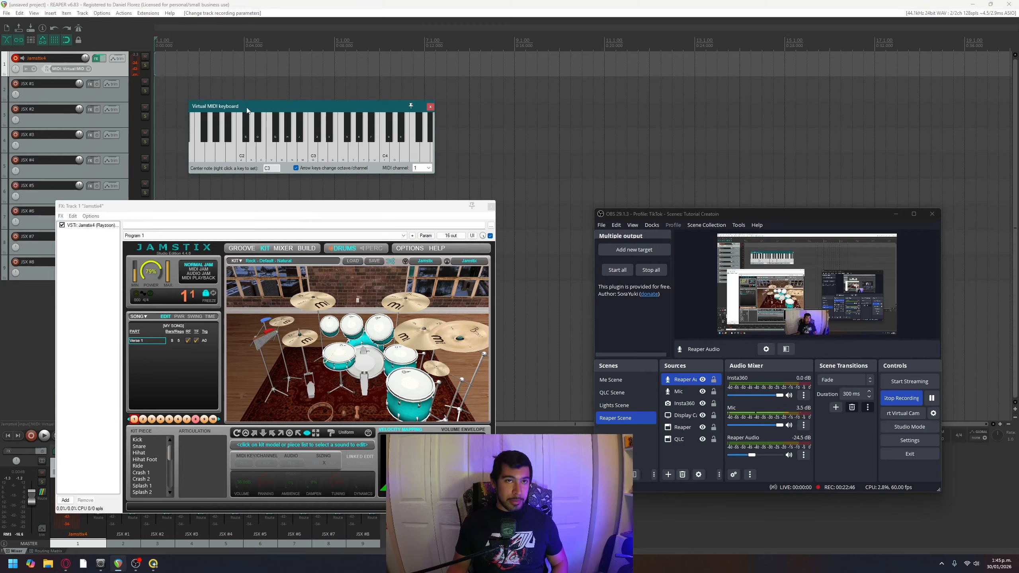
{"action": "key", "text": "z"}
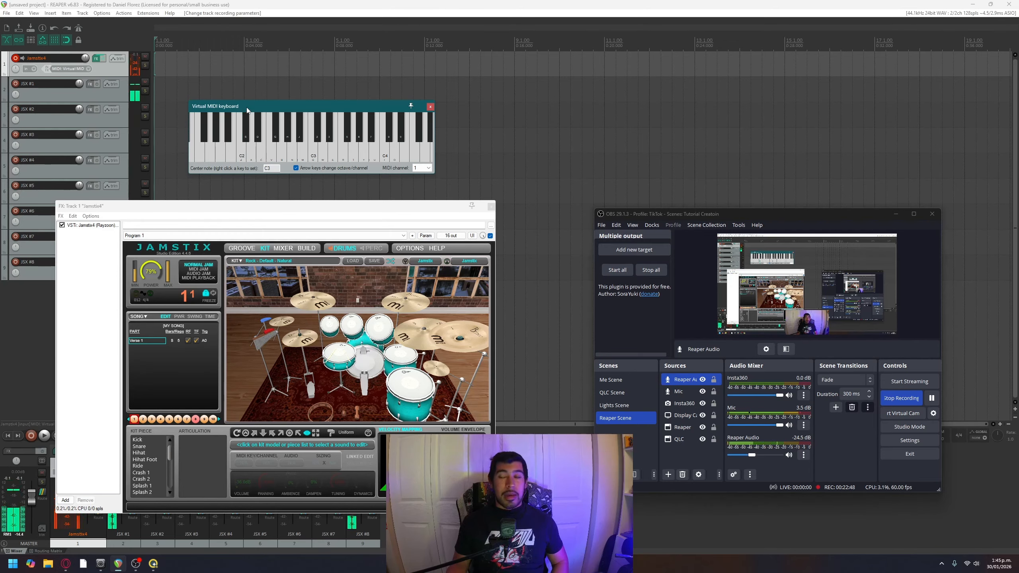
{"action": "key", "text": "z"}
{"action": "key", "text": "z"}
{"action": "key", "text": "z"}
{"action": "key", "text": "z"}
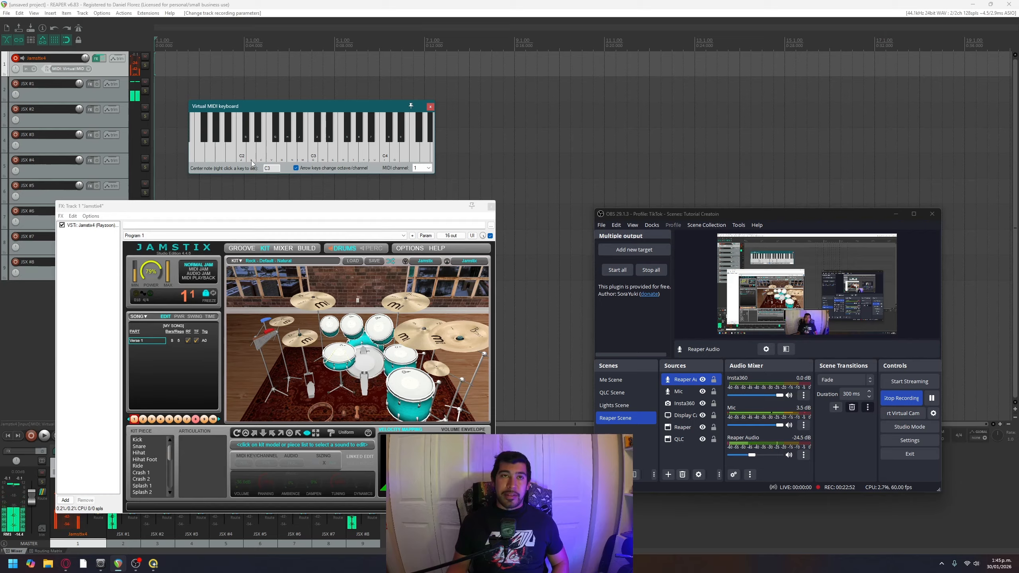
{"action": "key", "text": "z"}
{"action": "key", "text": "z"}
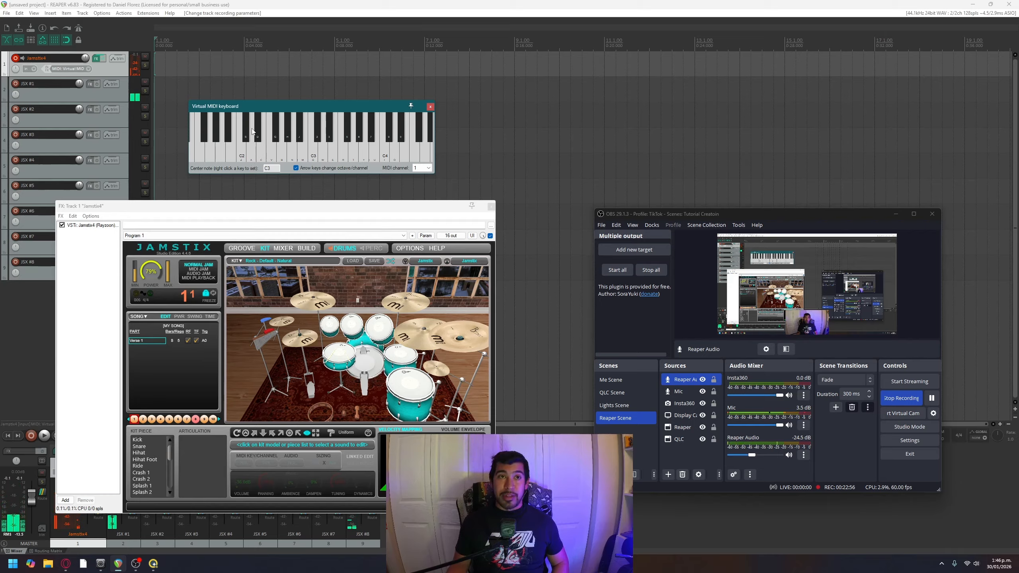
{"action": "key", "text": "z"}
{"action": "key", "text": "z"}
{"action": "key", "text": "z"}
{"action": "key", "text": "z"}
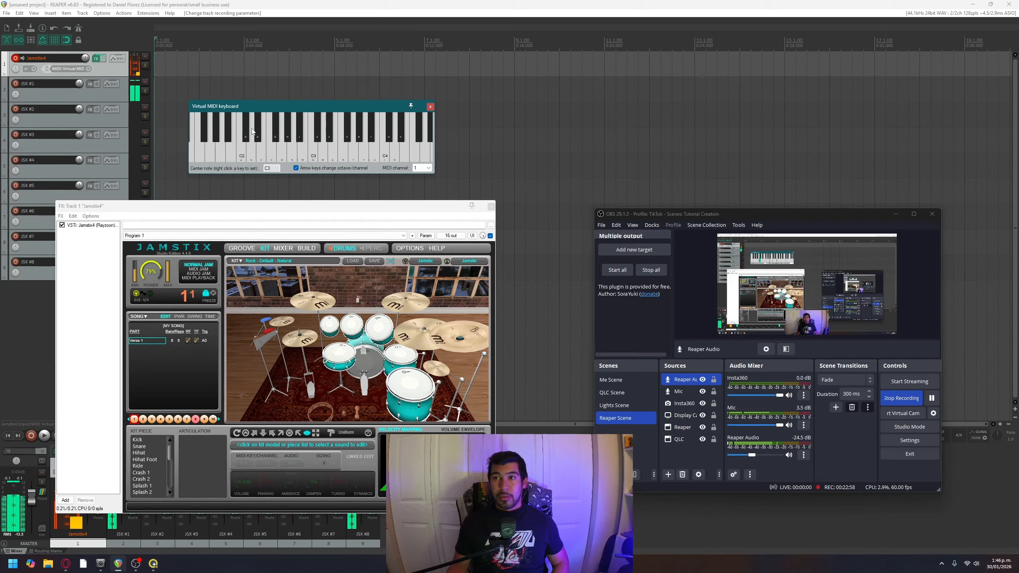
{"action": "key", "text": "z"}
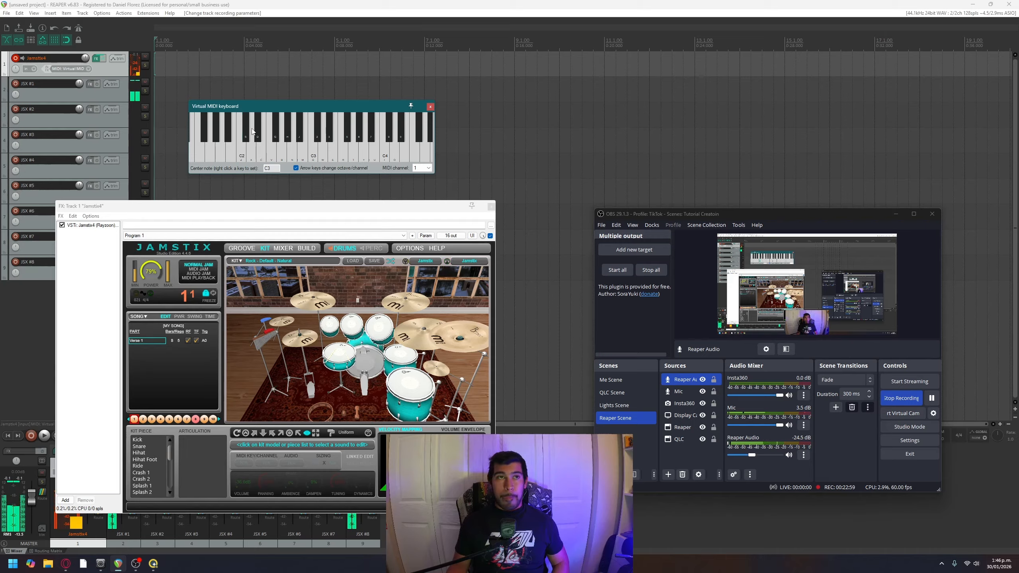
Switch to Q Light Controller Plus and add an auto-detecting external controller input for the Kick Flash button's Pressure control
{"action": "left_click", "coordinate": [161, 566]}
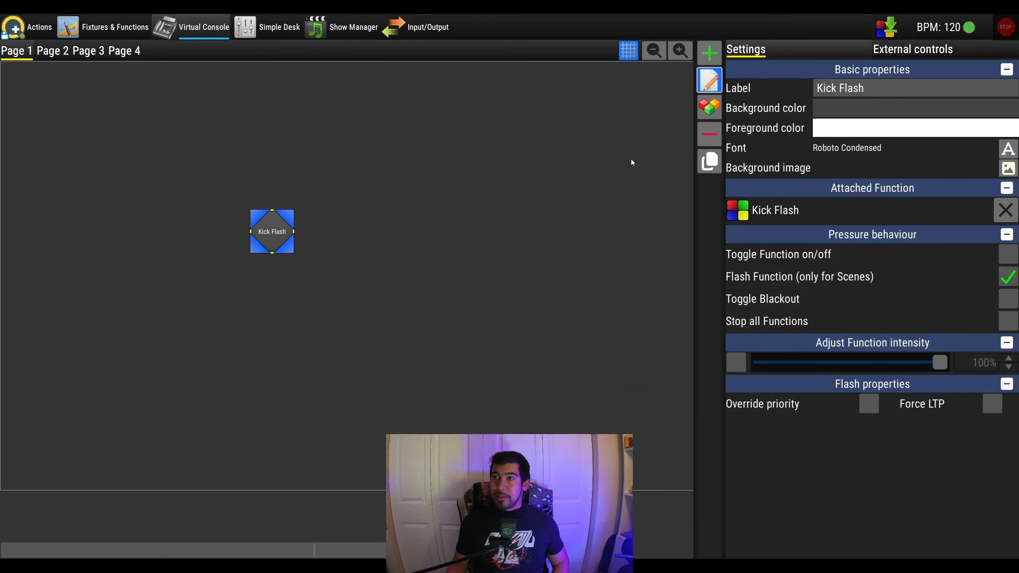
{"action": "left_click", "coordinate": [913, 49]}
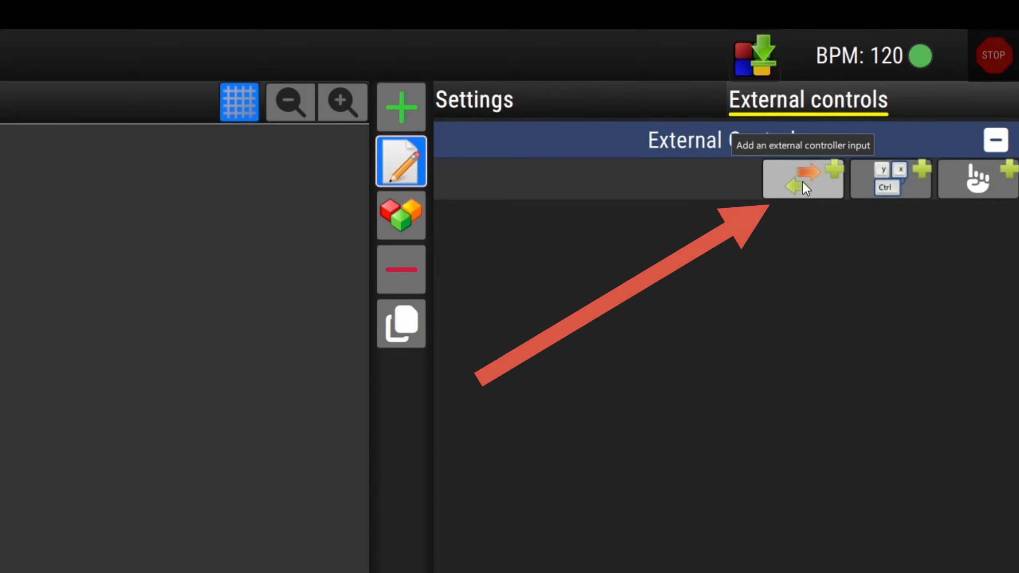
{"action": "left_click", "coordinate": [802, 181]}
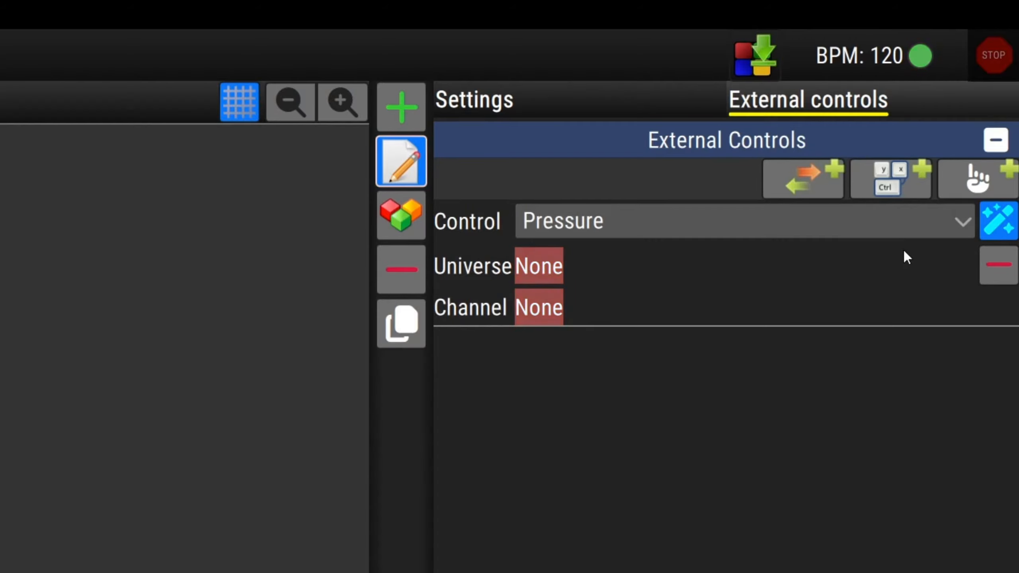
{"action": "left_click", "coordinate": [997, 223]}
{"action": "left_click", "coordinate": [1007, 233]}
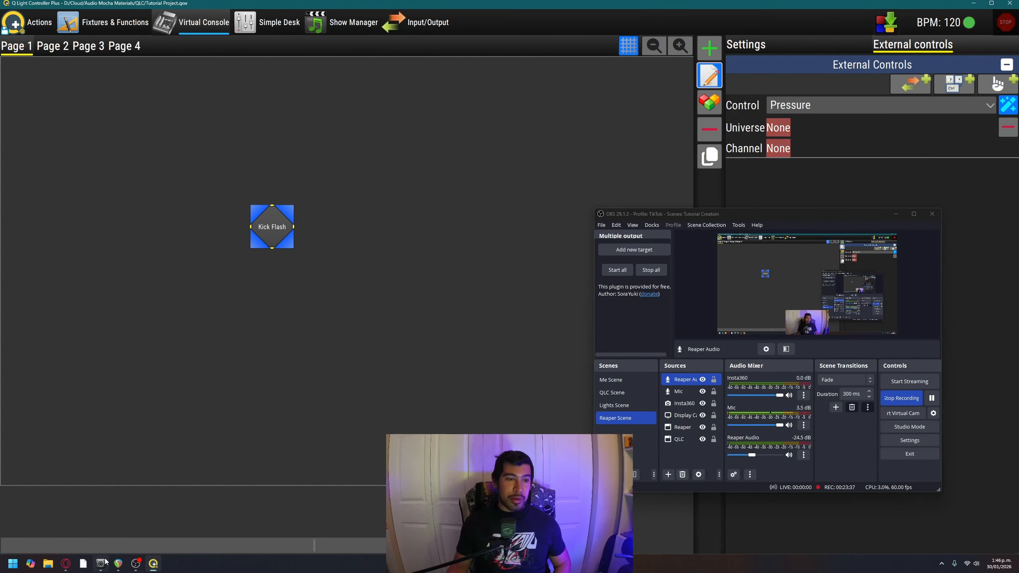
Switch to REAPER and play C2 on the virtual MIDI keyboard to assign the kick note to the Kick Flash button
{"action": "left_click", "coordinate": [118, 563]}
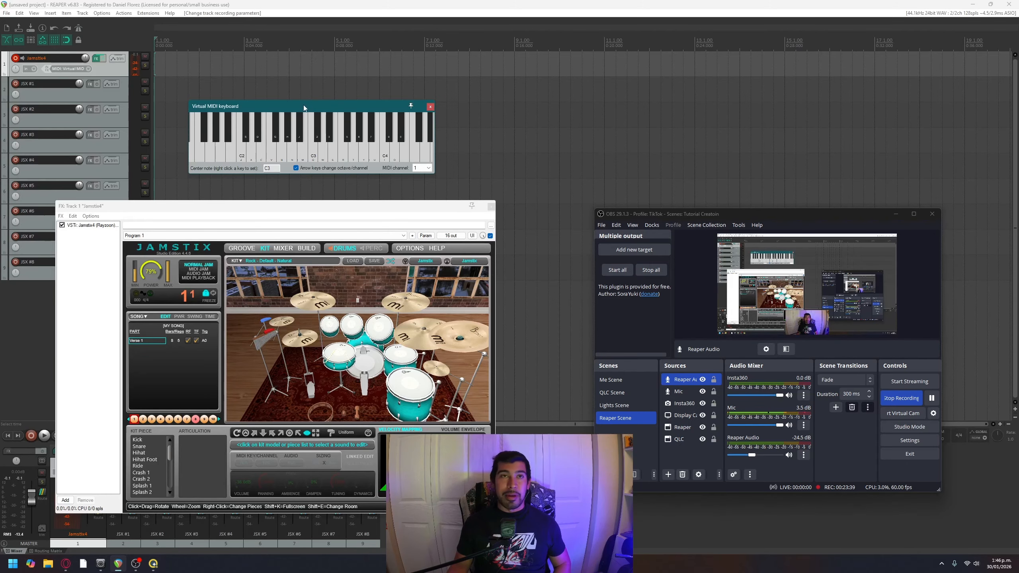
{"action": "left_click_drag", "start_coordinate": [304, 108], "coordinate": [294, 97]}
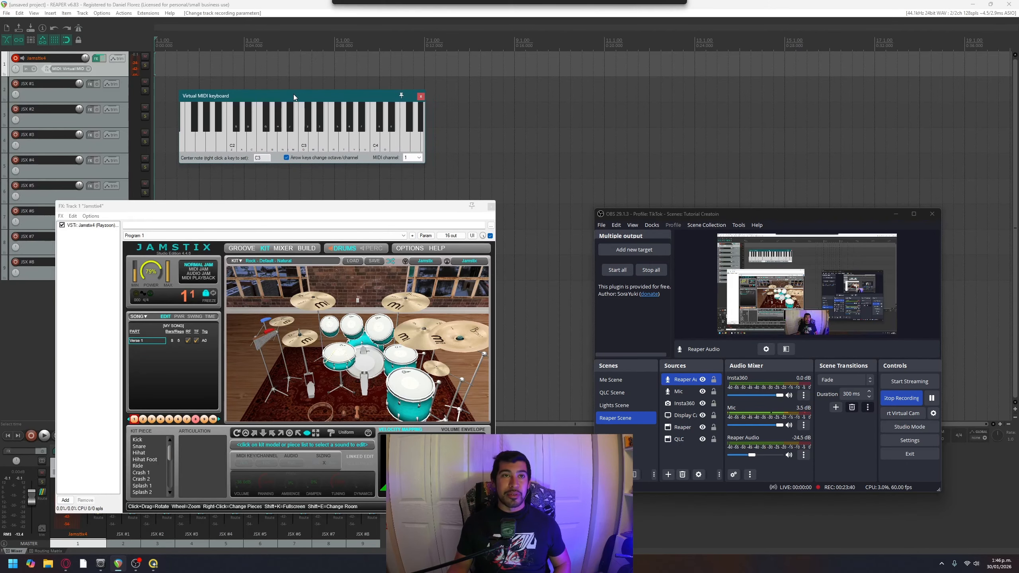
{"action": "left_click", "coordinate": [235, 151]}
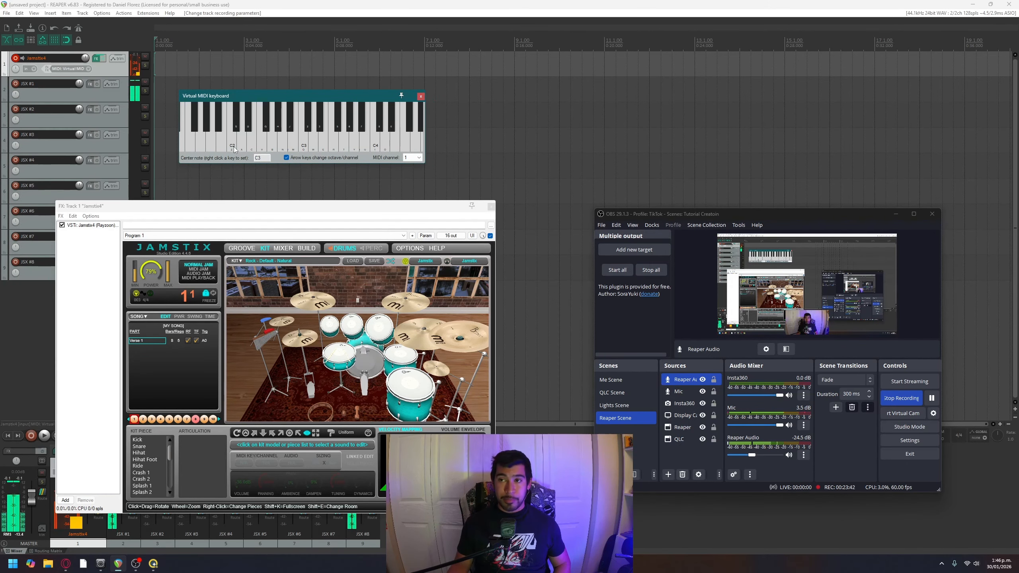
Return to Q Light Controller Plus, check the detected input and the Kick Flash settings, and leave the Virtual Console's edit mode
{"action": "left_click", "coordinate": [154, 564]}
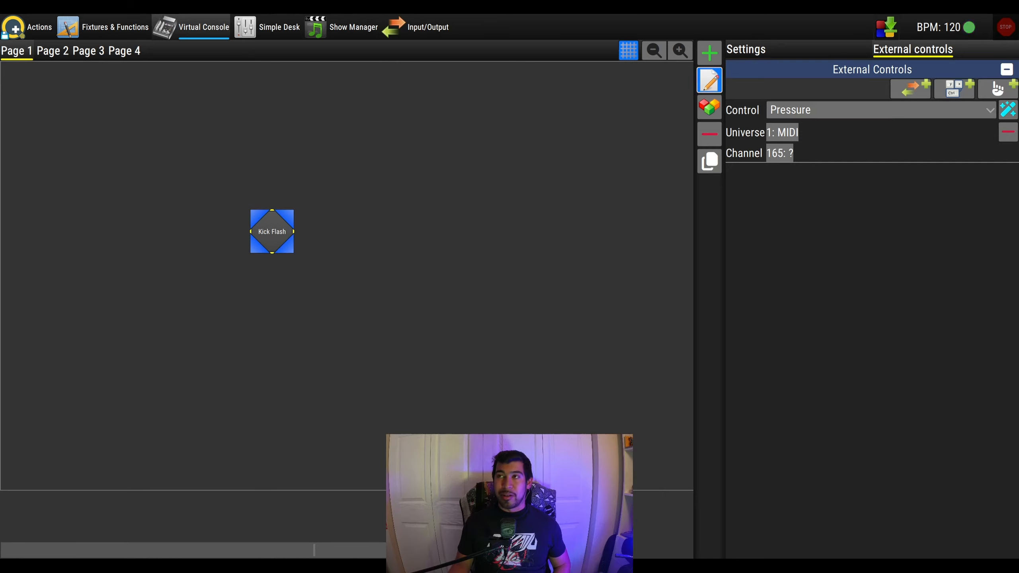
{"action": "left_click", "coordinate": [751, 49]}
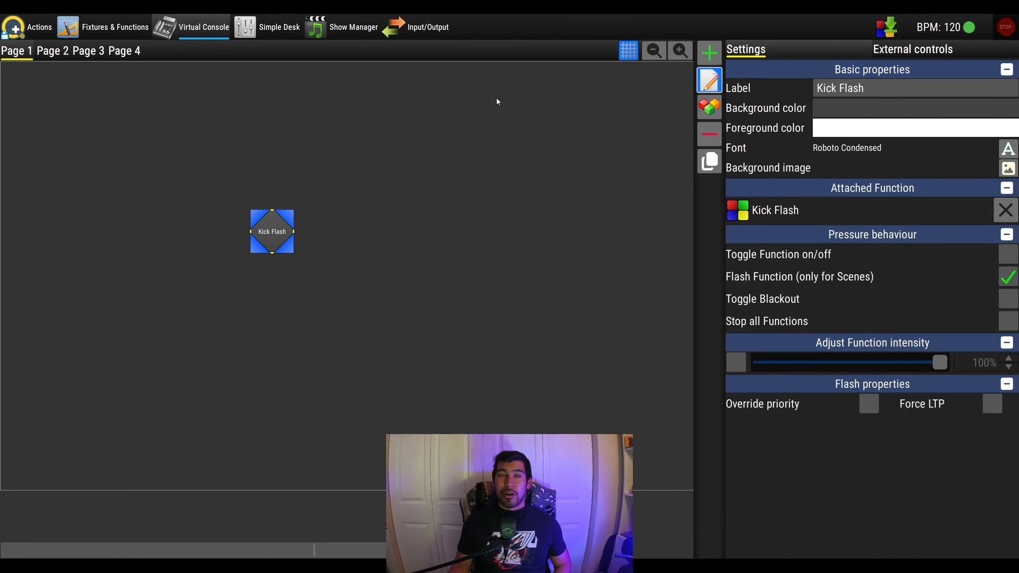
{"action": "left_click", "coordinate": [709, 80]}
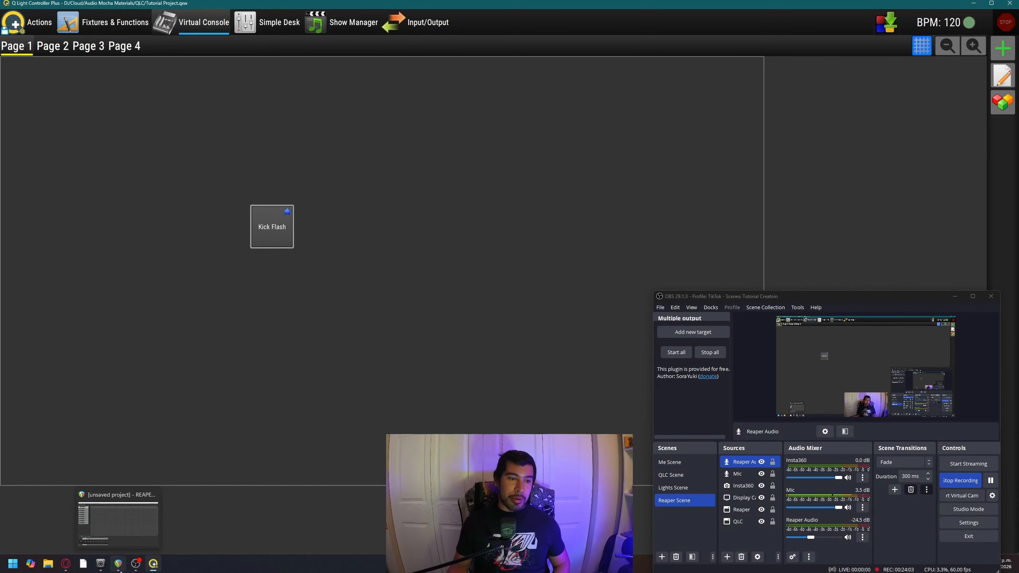
Switch to REAPER, reposition the Jamstix window and audition the kick drum in the kit
{"action": "left_click", "coordinate": [119, 566]}
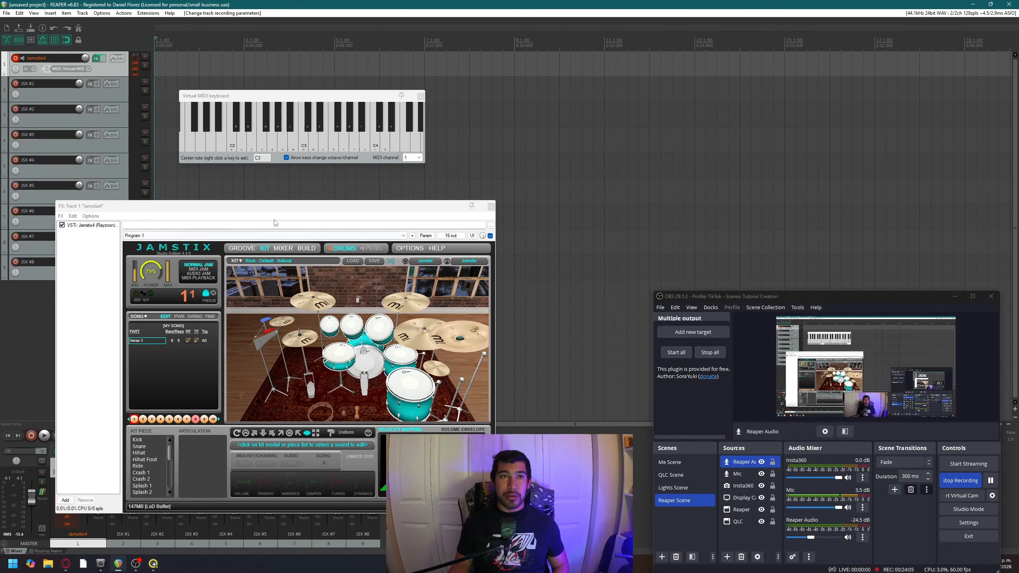
{"action": "left_click_drag", "start_coordinate": [203, 205], "coordinate": [258, 188]}
{"action": "left_click", "coordinate": [420, 347]}
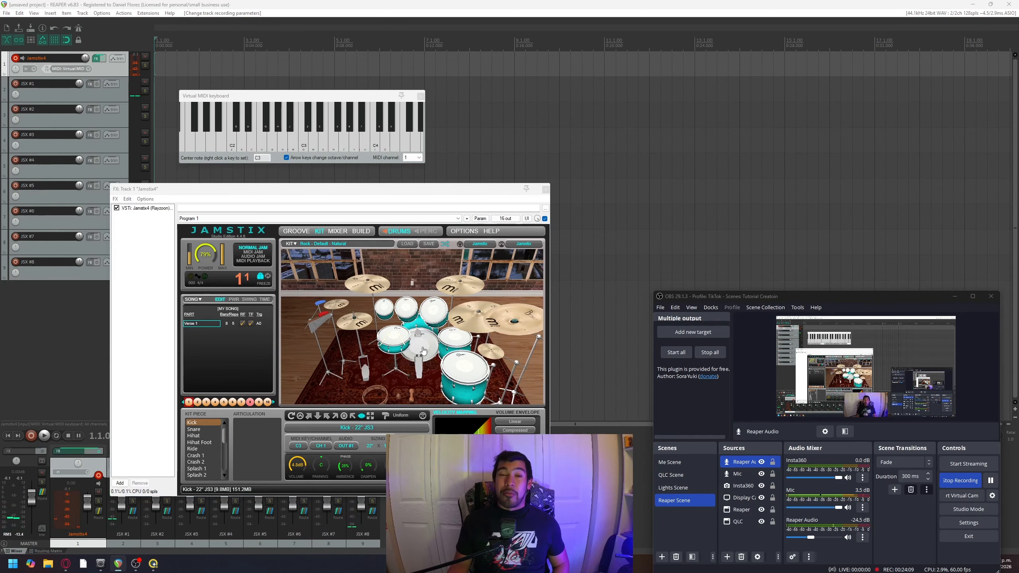
Start playback in REAPER and watch whether the Jamstix kick hits trigger the Kick Flash button and light
{"action": "left_click", "coordinate": [309, 3]}
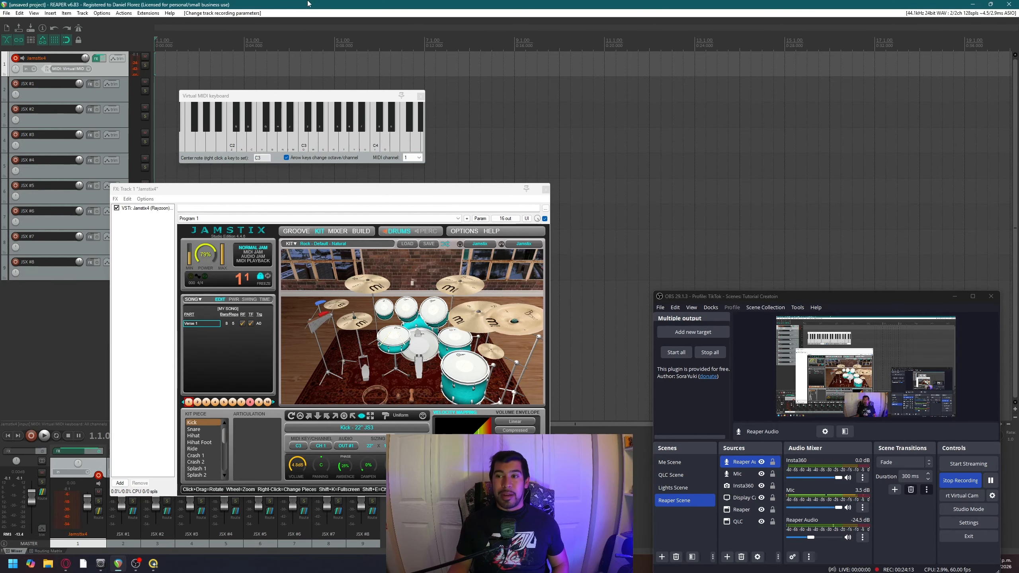
{"action": "key", "text": "space"}
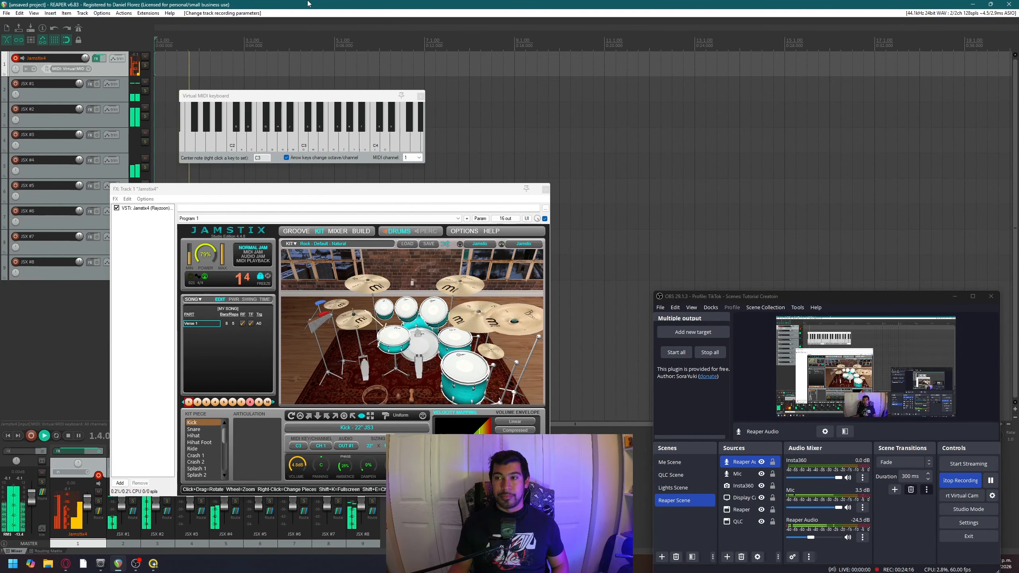
{"action": "key", "text": "F3"}
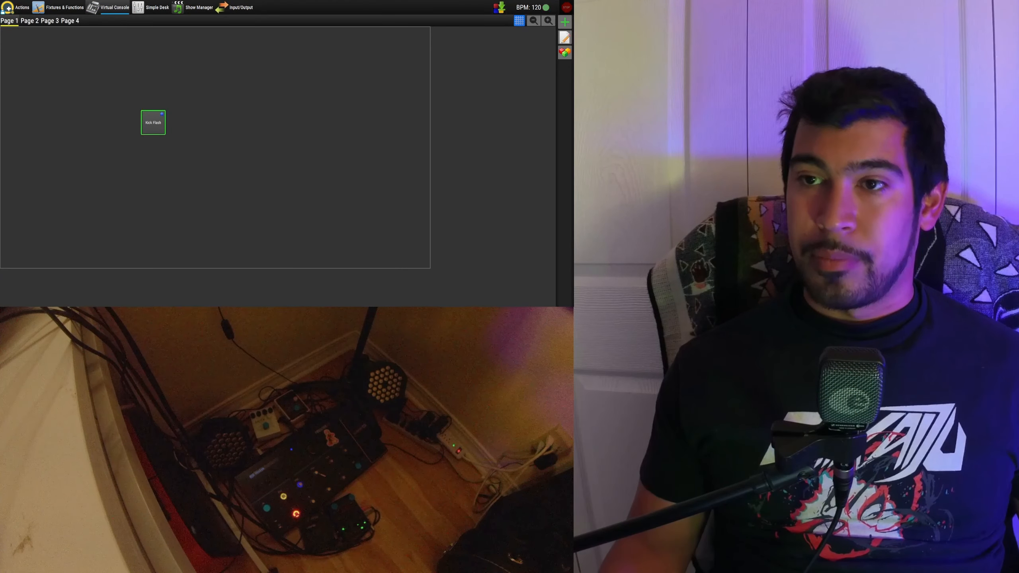